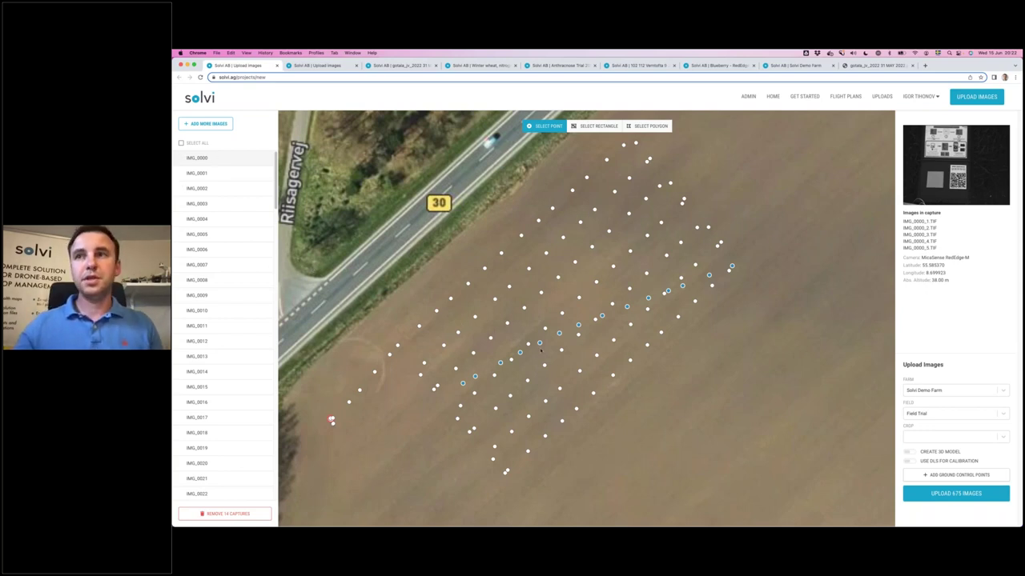
Examine the capture positions on the map and the selected captures in the image list, and preview capture IMG_0132.
scroll(694, 411, down, 3)
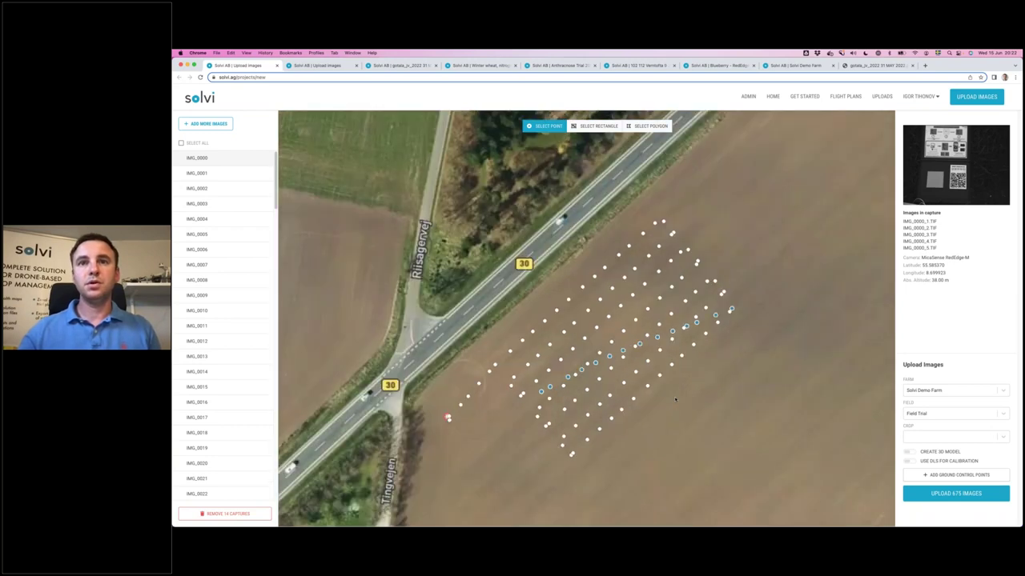
drag(770, 413, 728, 409)
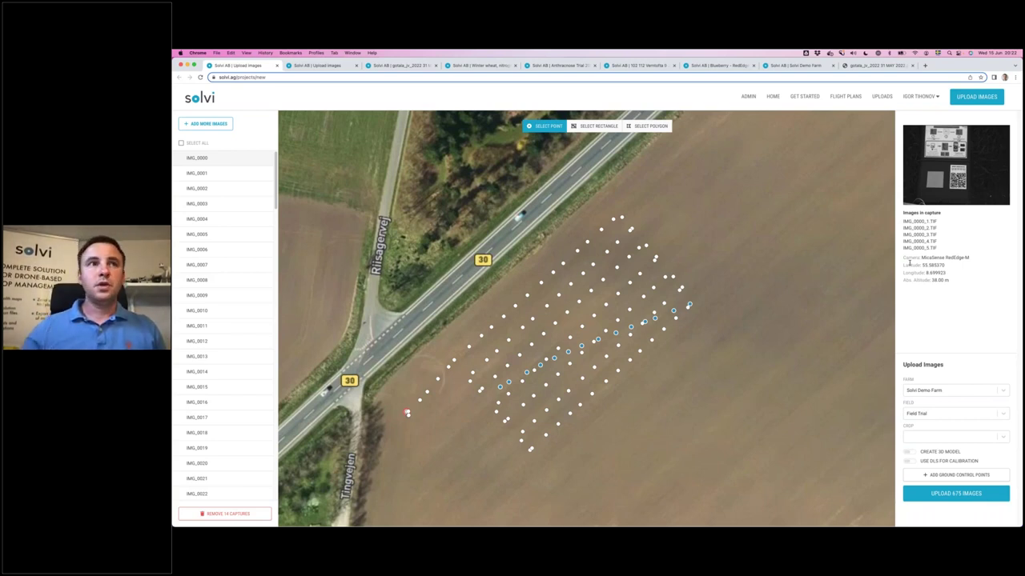
scroll(815, 275, down, 3)
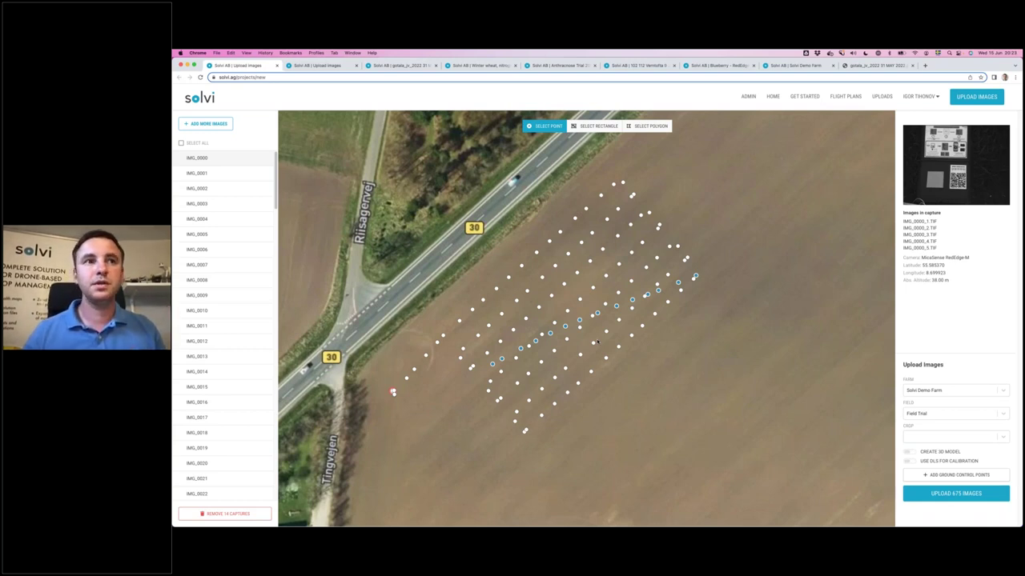
scroll(384, 395, down, 2)
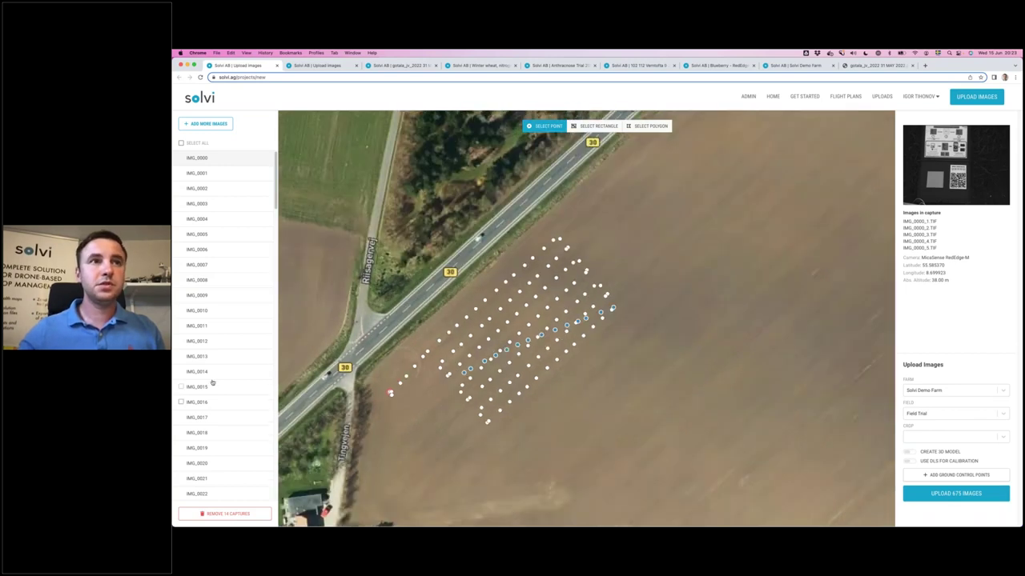
scroll(216, 392, down, 10)
scroll(223, 405, down, 14)
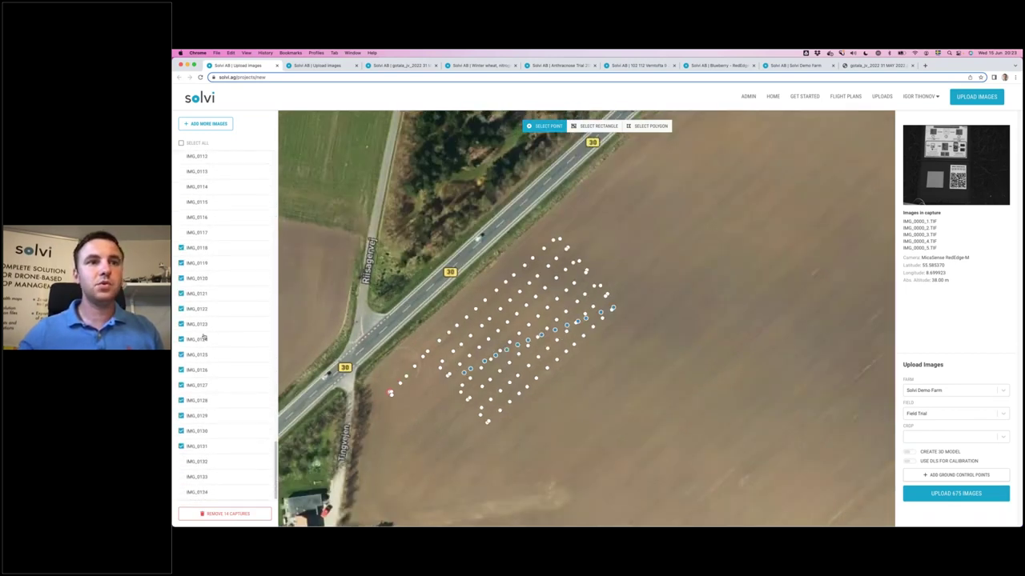
click(218, 469)
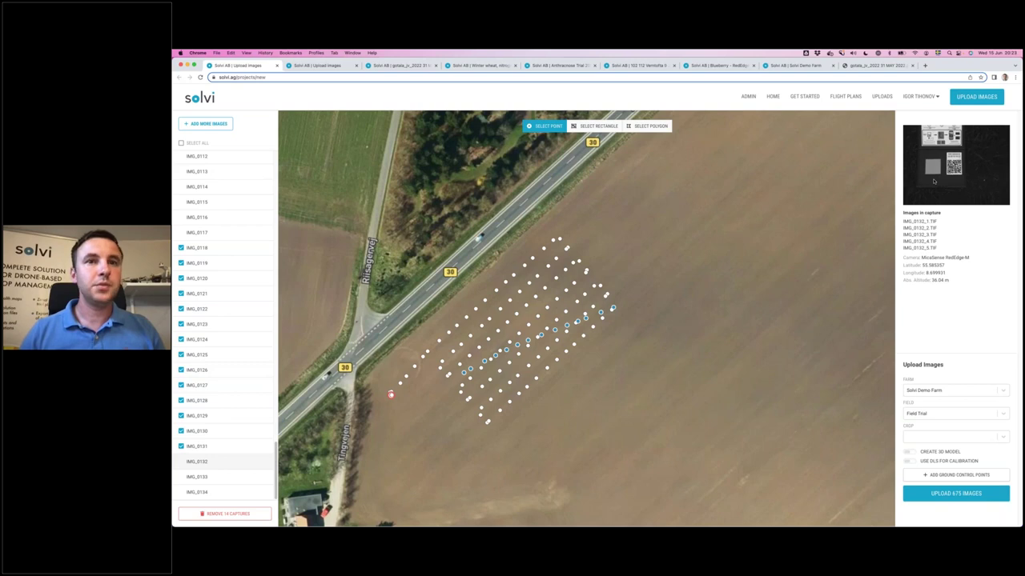
Remove the 14 selected captures, IMG_0118 to IMG_0131, from the upload.
click(255, 514)
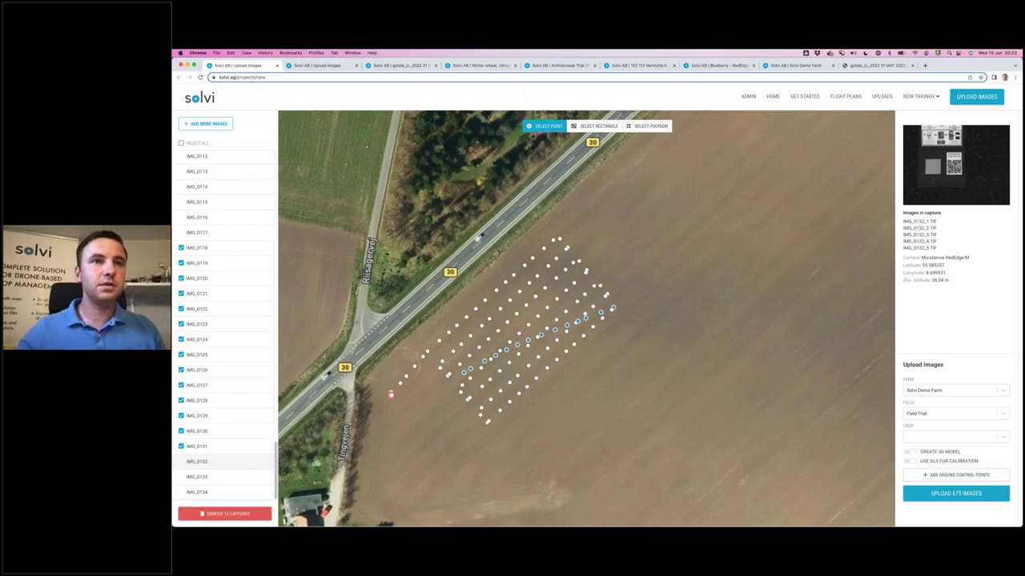
key(Return)
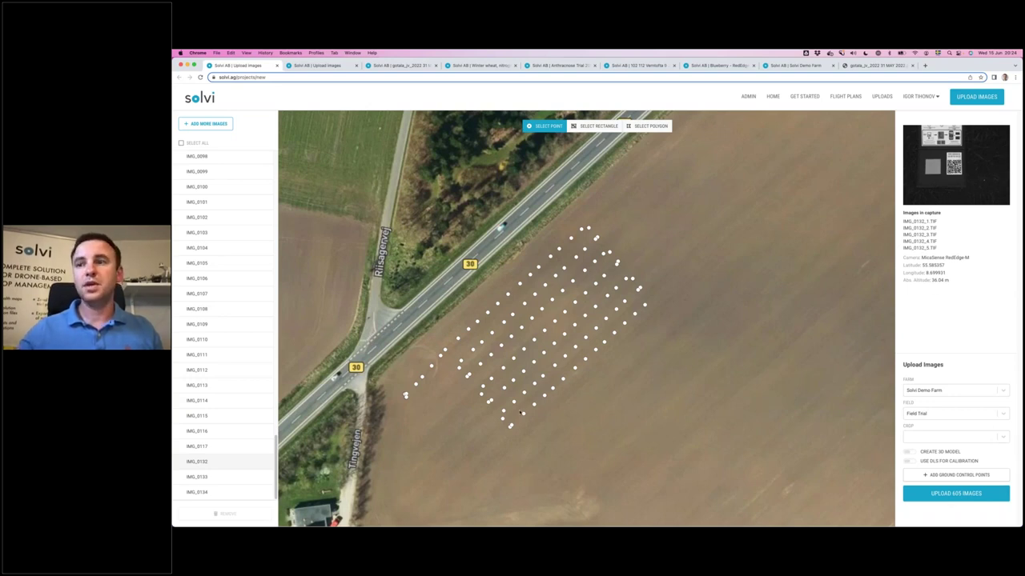
drag(521, 412, 544, 412)
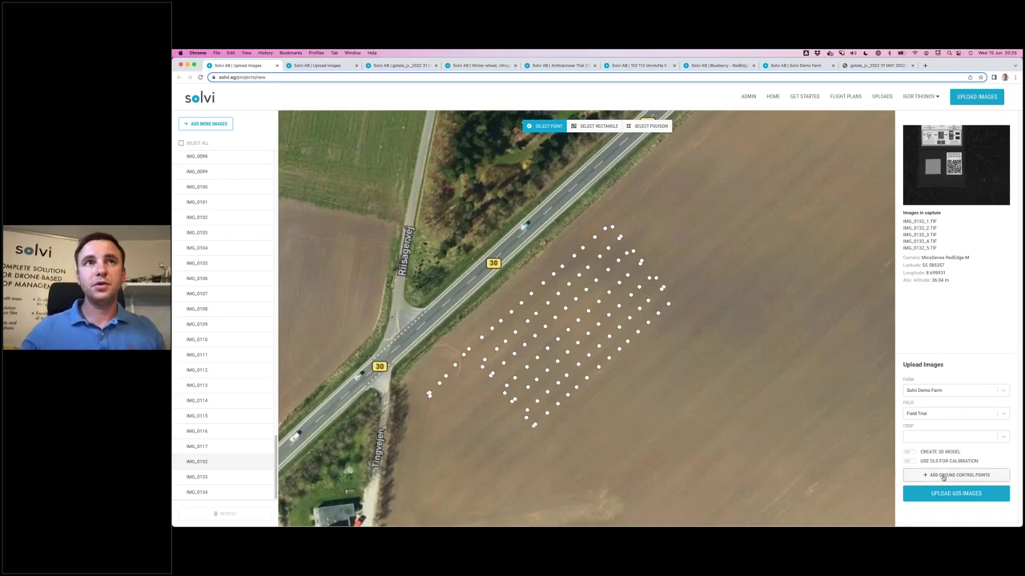
Switch to the other image upload and add ground control points from the file gcp_markers.csv.
click(309, 66)
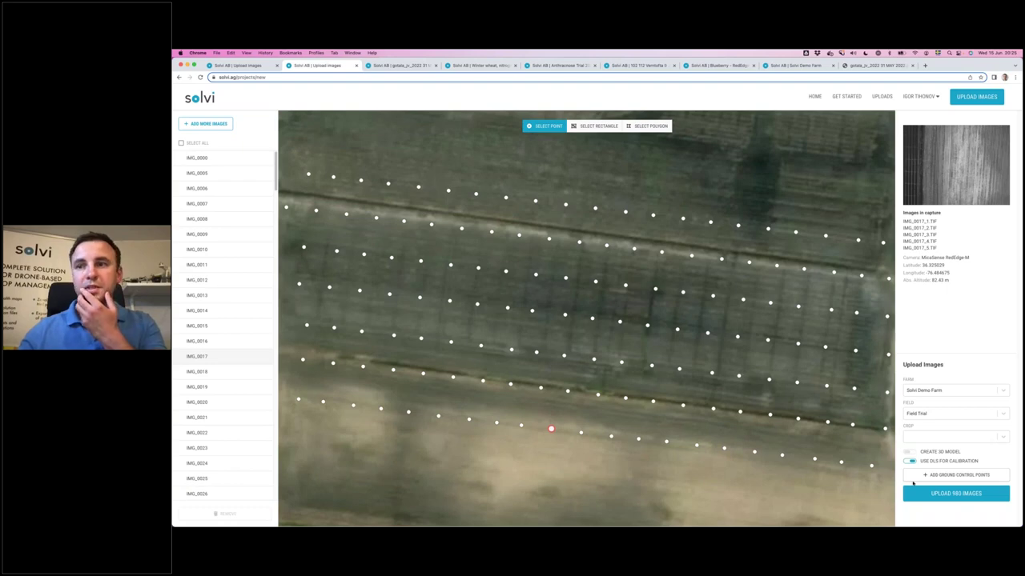
click(921, 475)
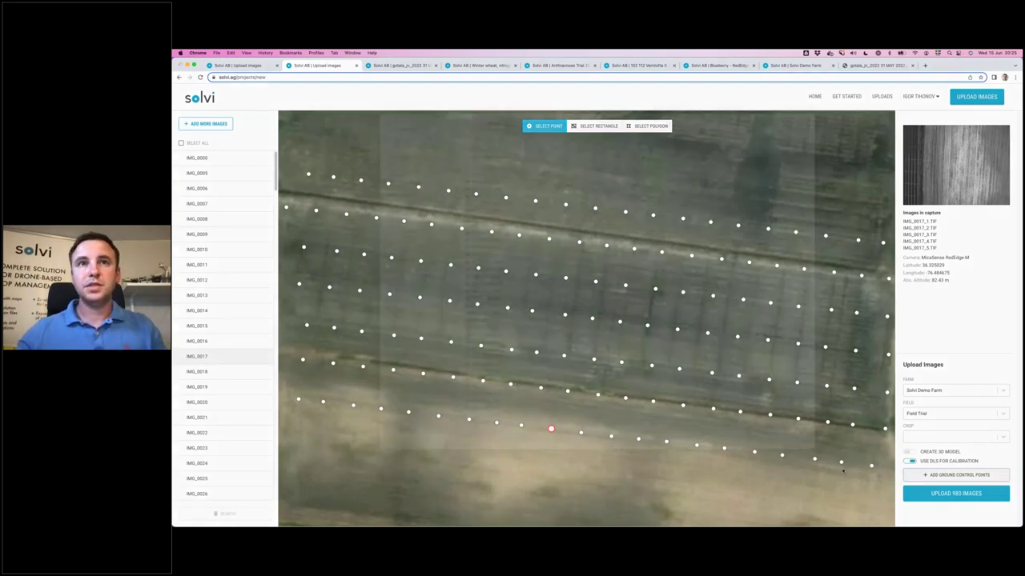
click(493, 162)
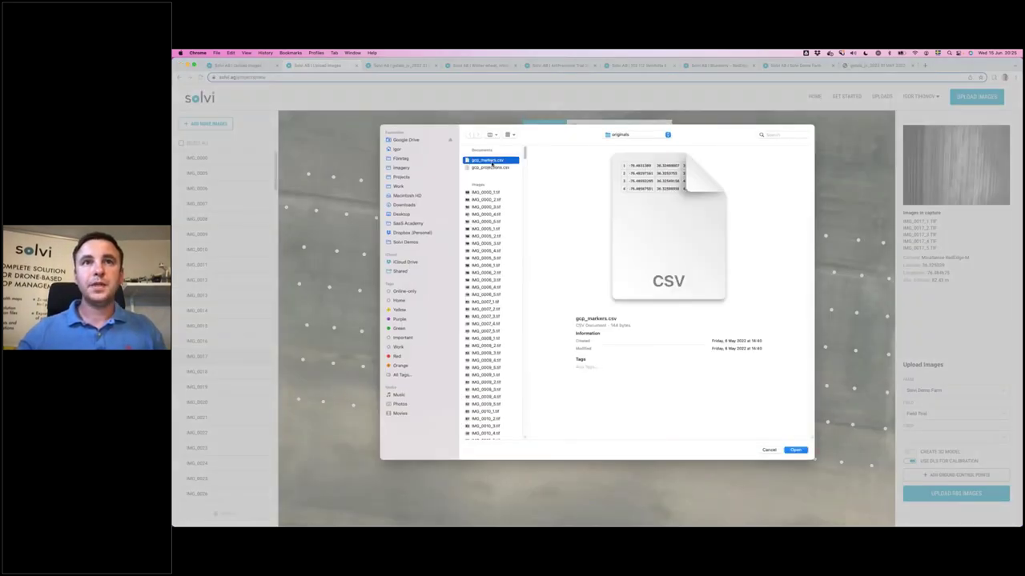
click(792, 450)
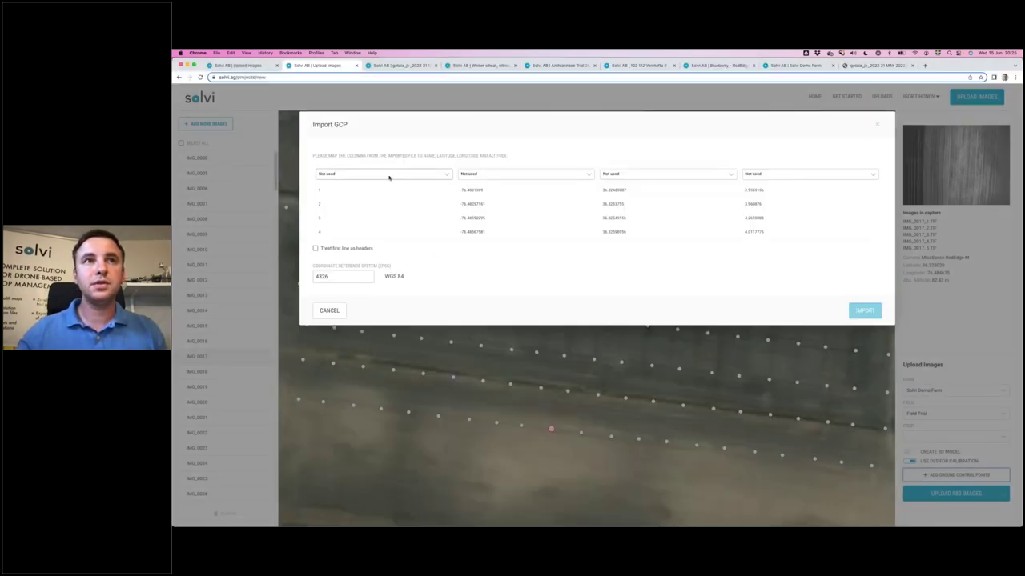
Map the four GCP columns in order as Name, Longitude, Latitude and Altitude, and import them.
click(389, 177)
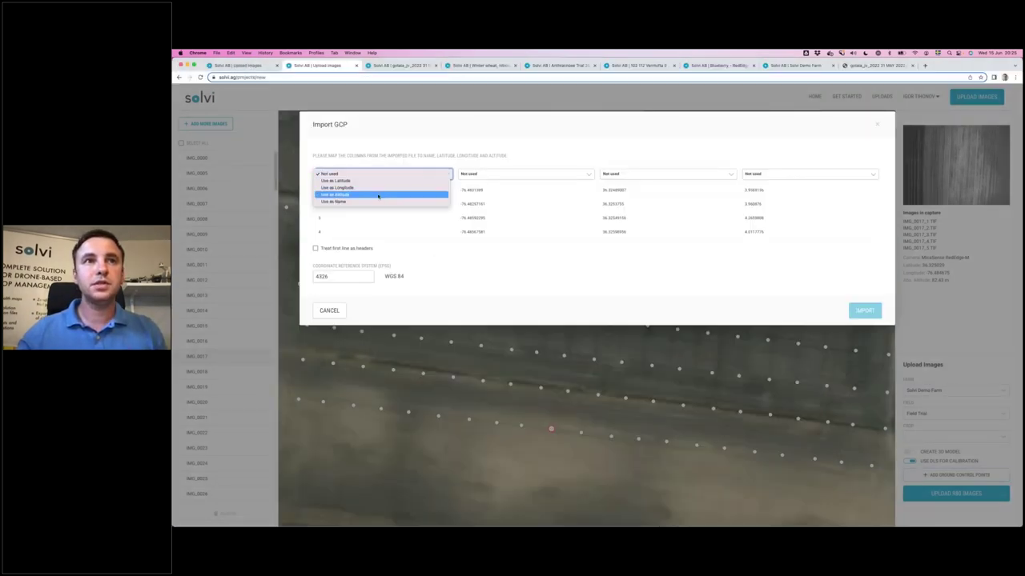
click(412, 201)
click(496, 175)
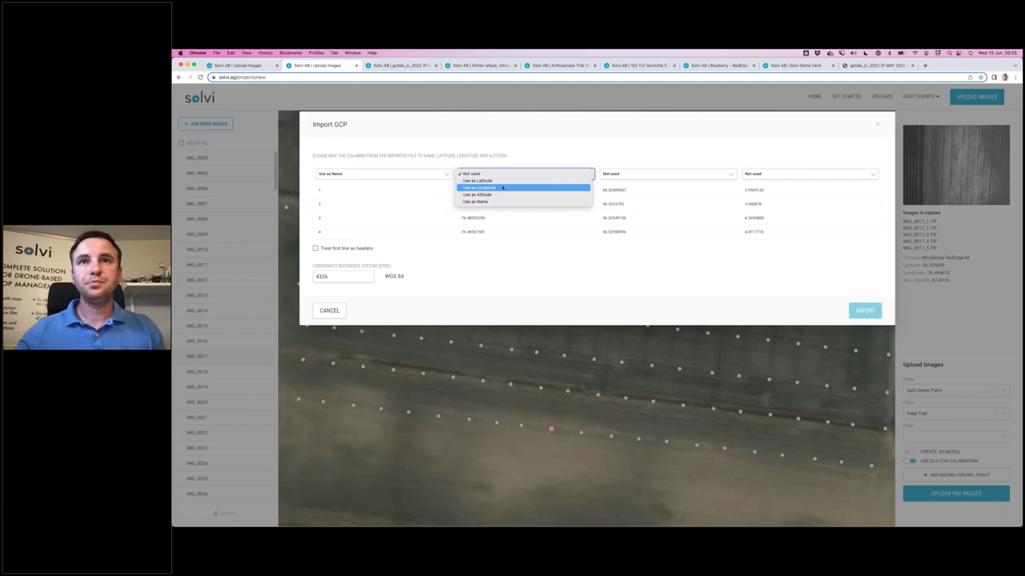
click(529, 187)
click(628, 175)
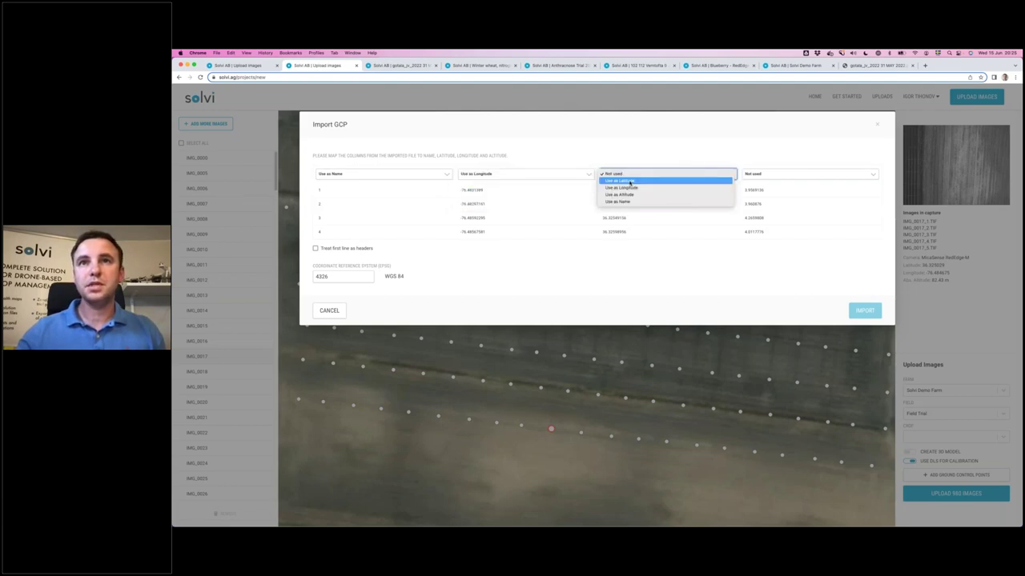
click(702, 181)
click(754, 174)
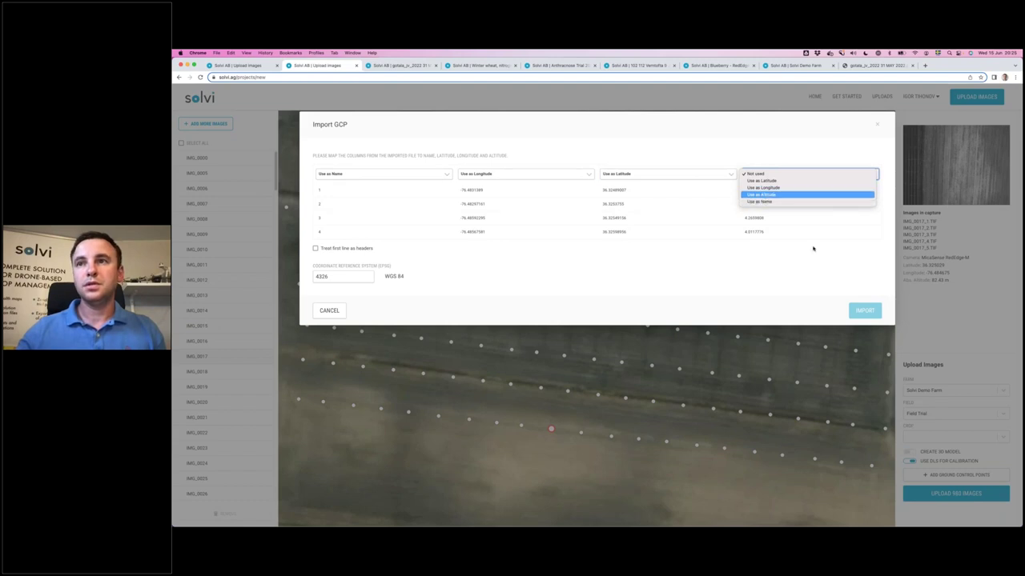
click(804, 194)
click(865, 311)
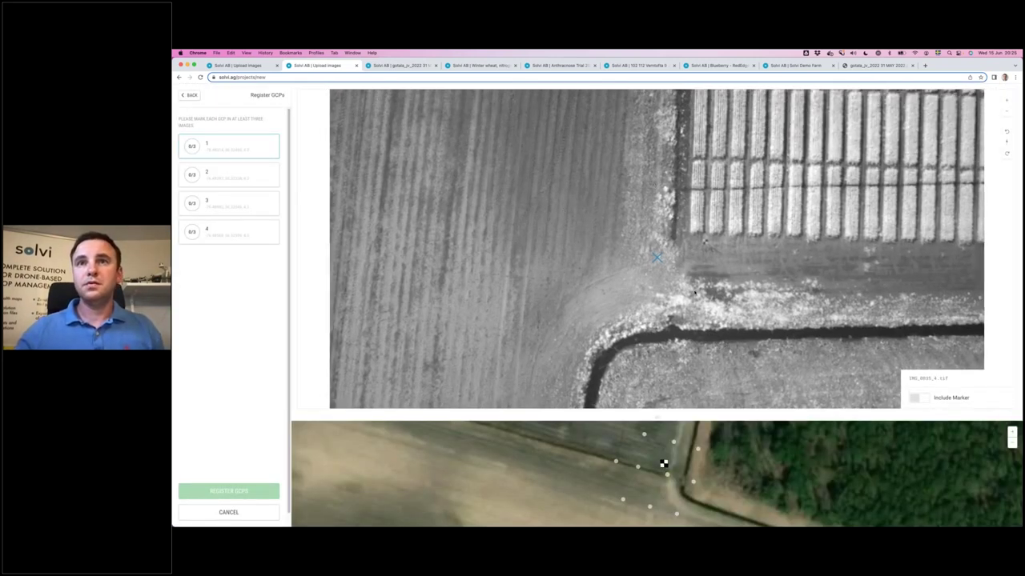
Mark the checkerboard centre of ground control point 1 in images IMG_0035_4, IMG_0036_4 and IMG_0034_4.
click(707, 242)
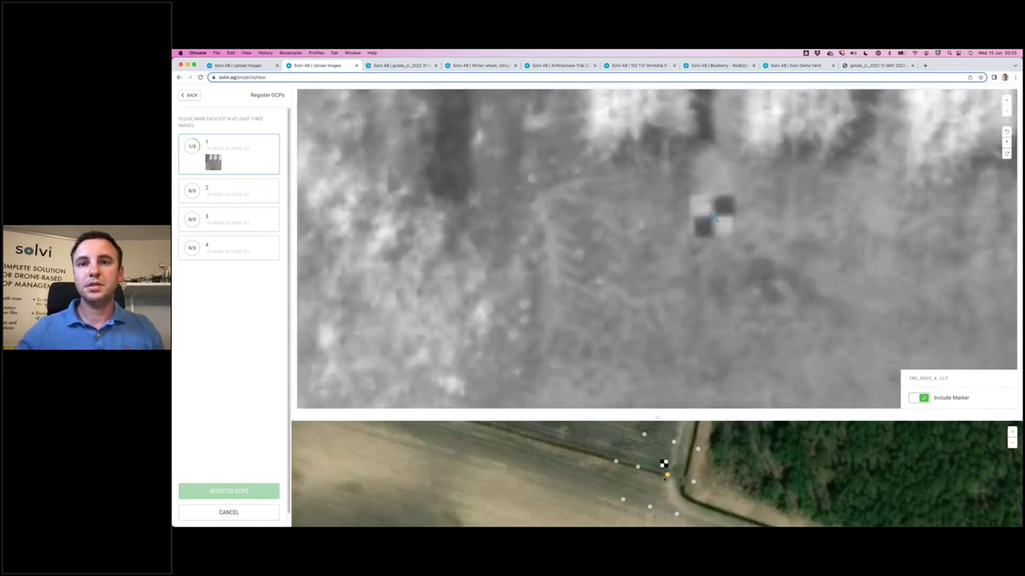
drag(658, 420, 657, 376)
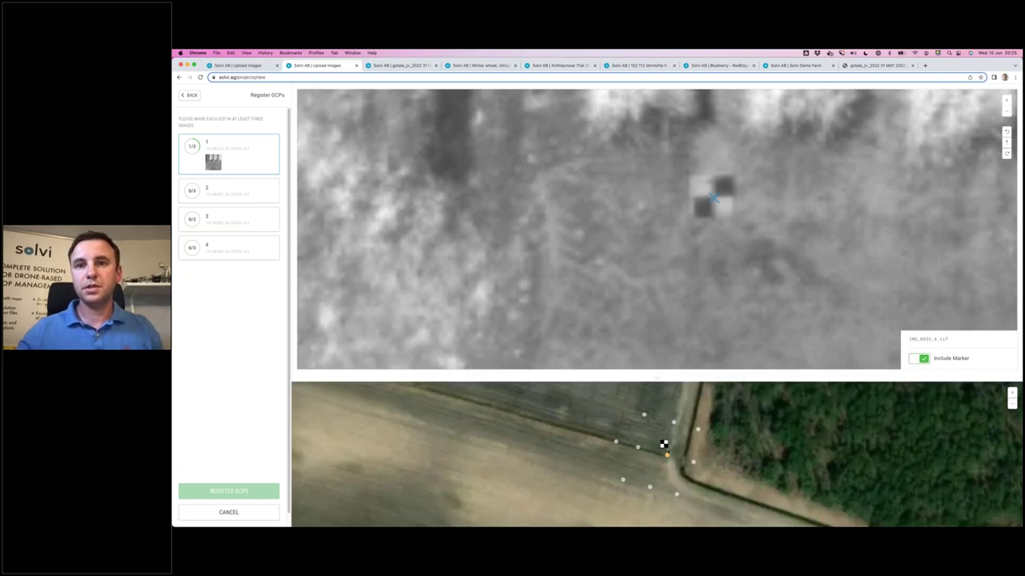
click(638, 447)
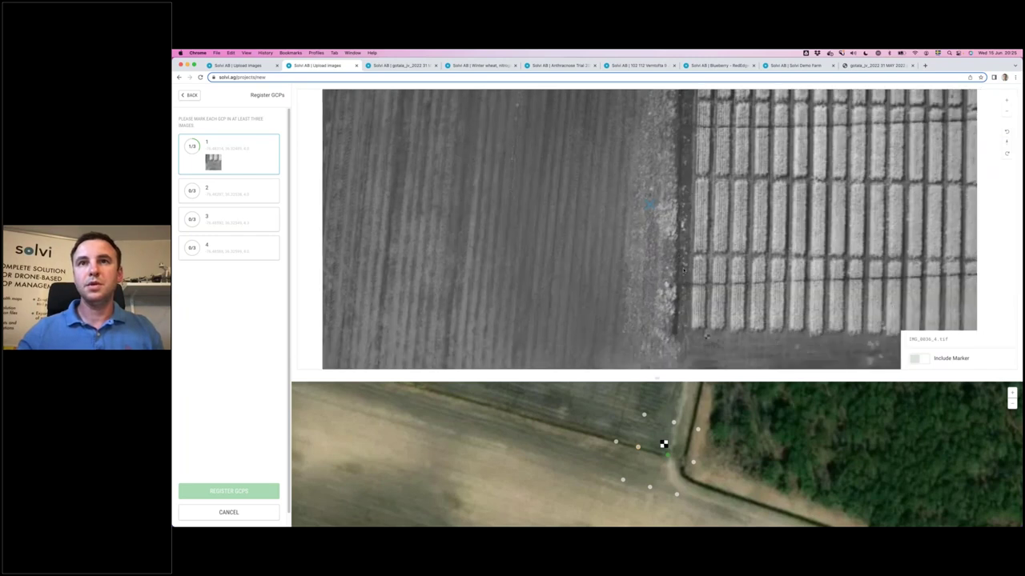
click(714, 310)
scroll(712, 308, up, 5)
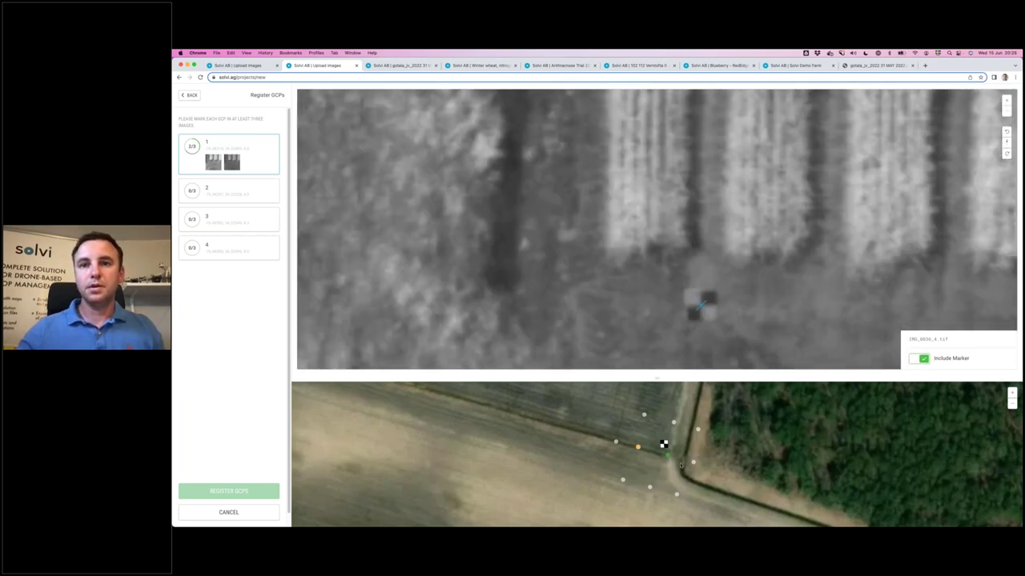
click(685, 466)
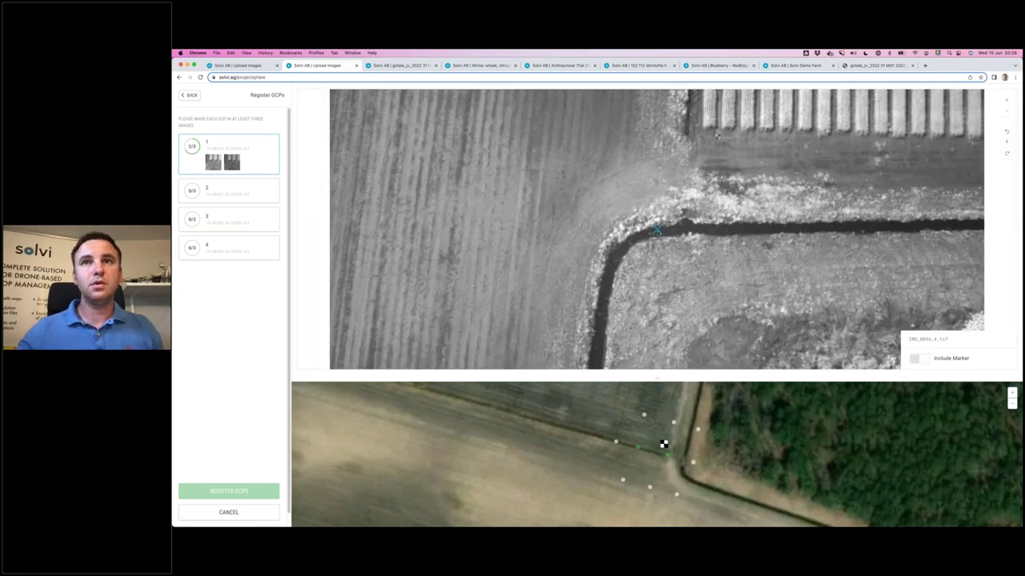
click(719, 138)
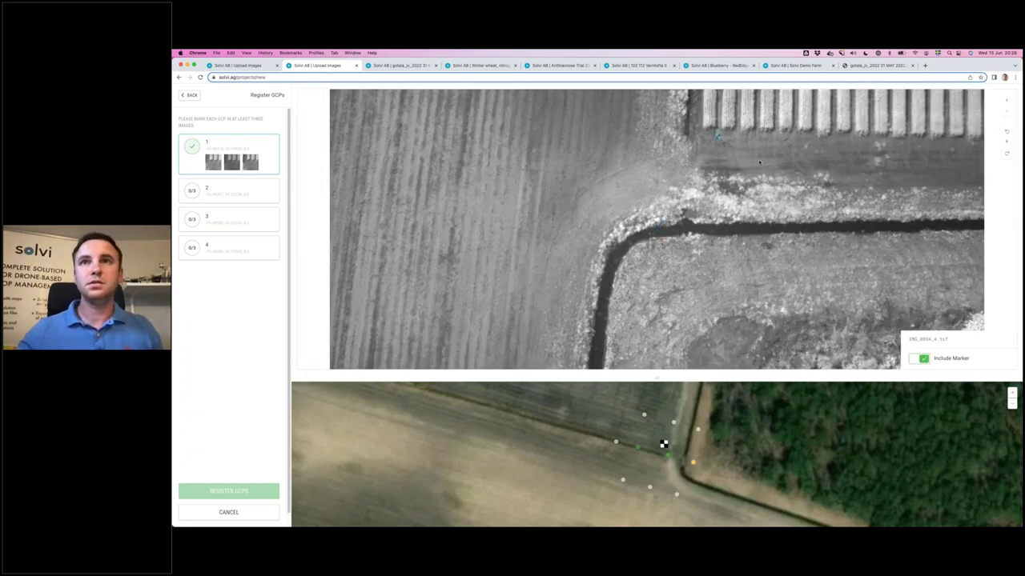
scroll(728, 164, up, 5)
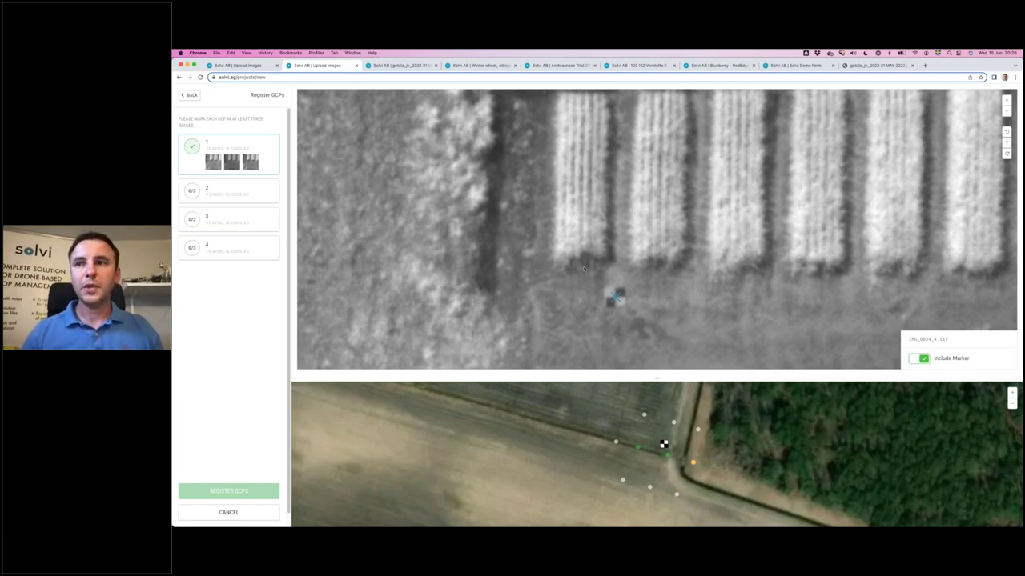
scroll(463, 170, down, 5)
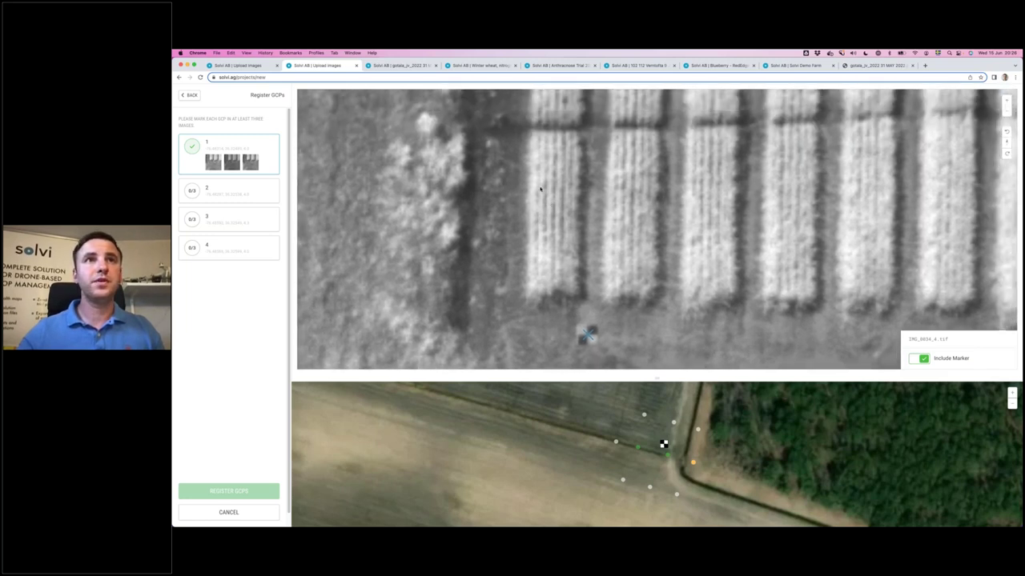
drag(463, 170, 429, 190)
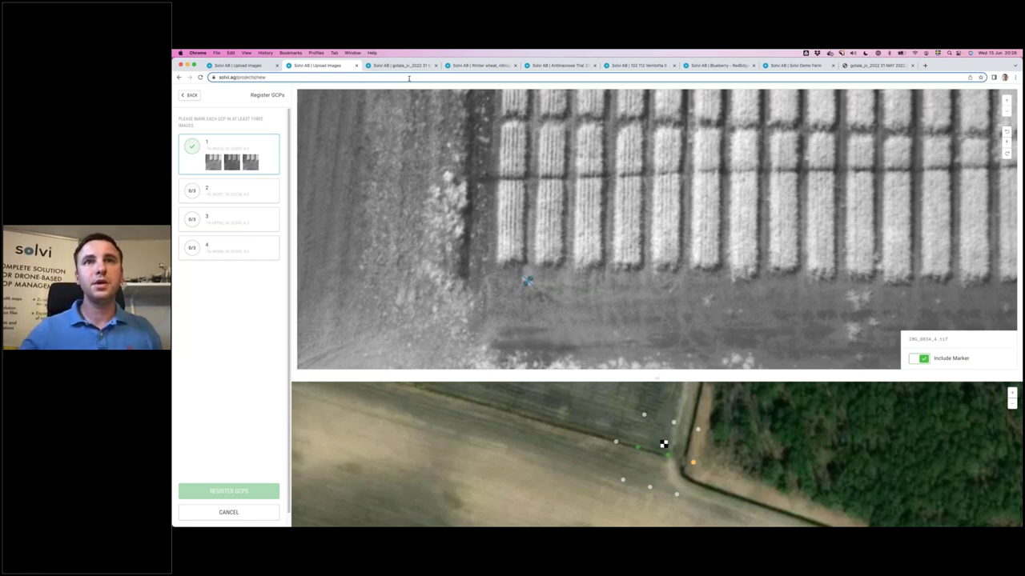
Switch to the gotala_jv_2022 survey project and display its orthomosaic as Color-Infrared (CIR).
key(ctrl+Tab)
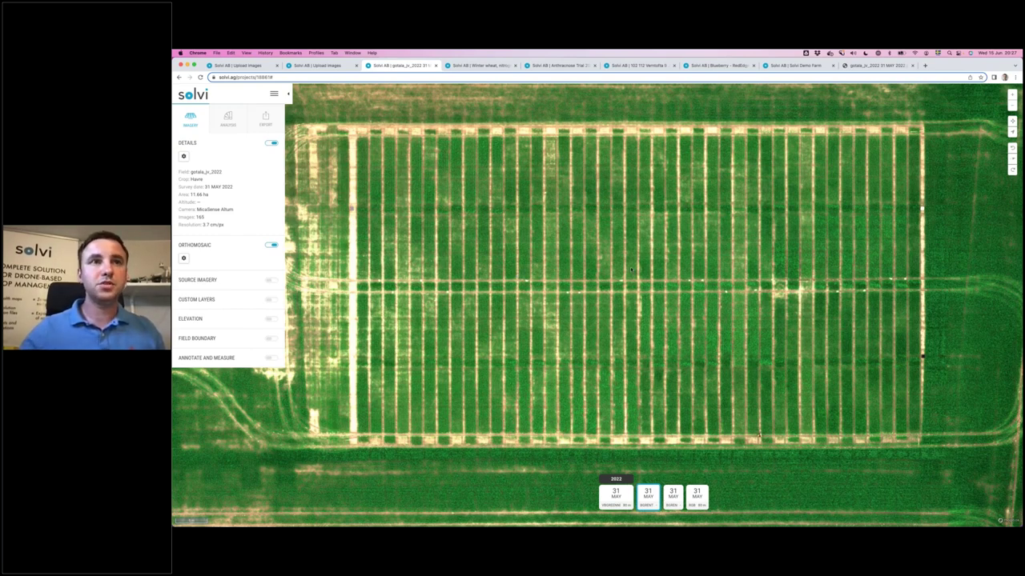
scroll(631, 270, down, 3)
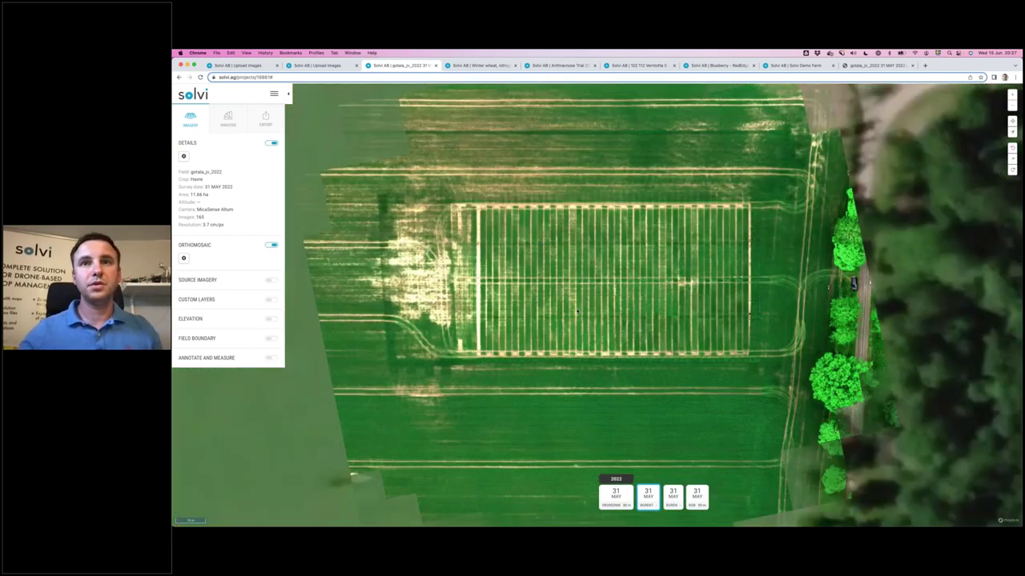
scroll(574, 313, down, 2)
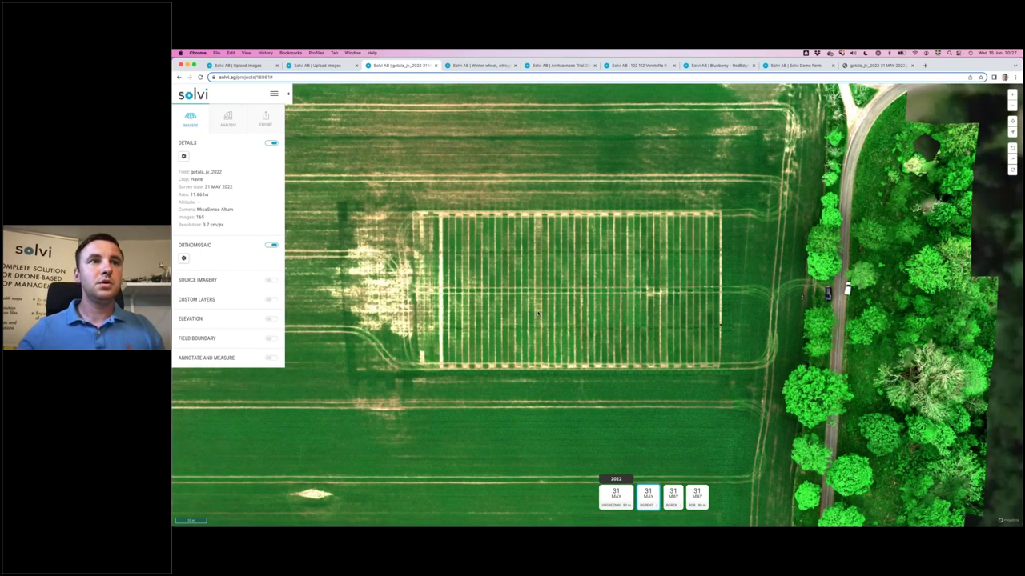
click(184, 258)
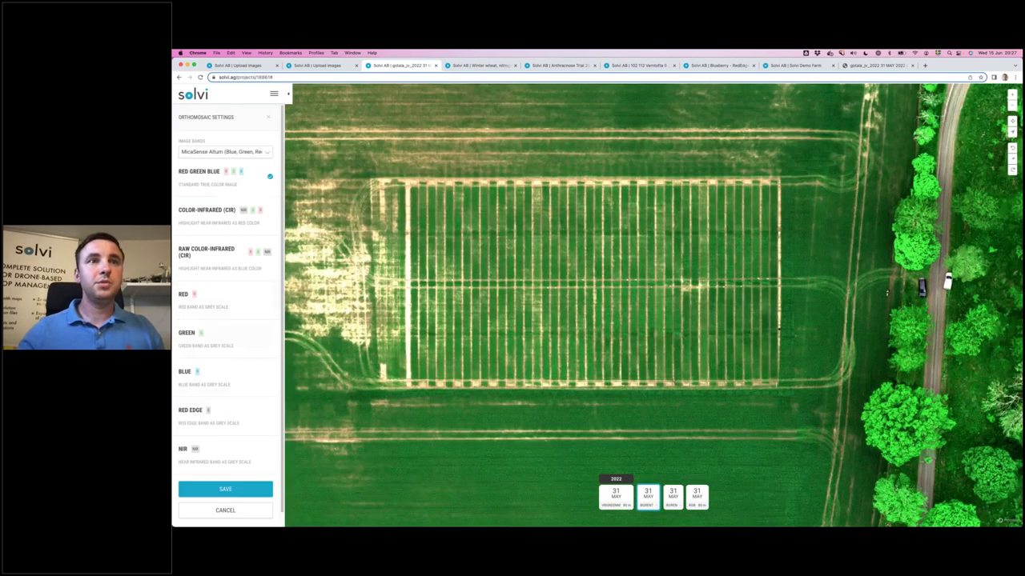
click(204, 212)
click(236, 490)
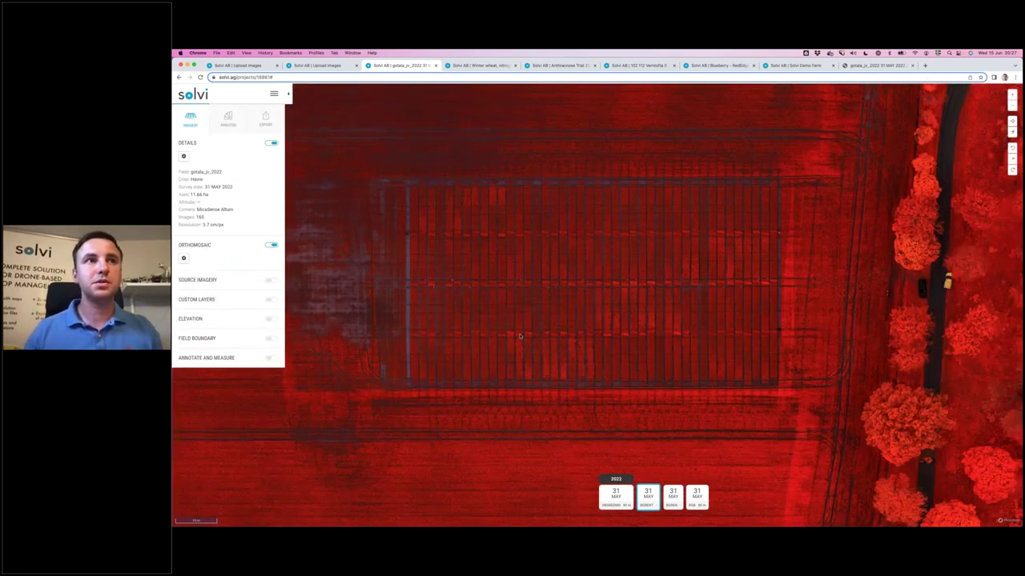
Change the orthomosaic display to the NIR band in grey scale and save the setting.
click(183, 258)
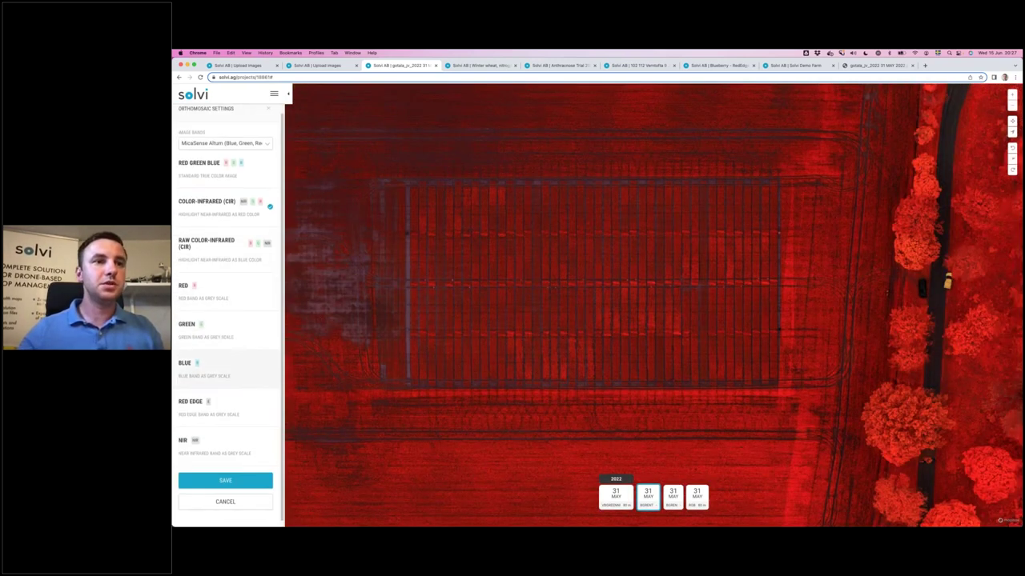
click(225, 445)
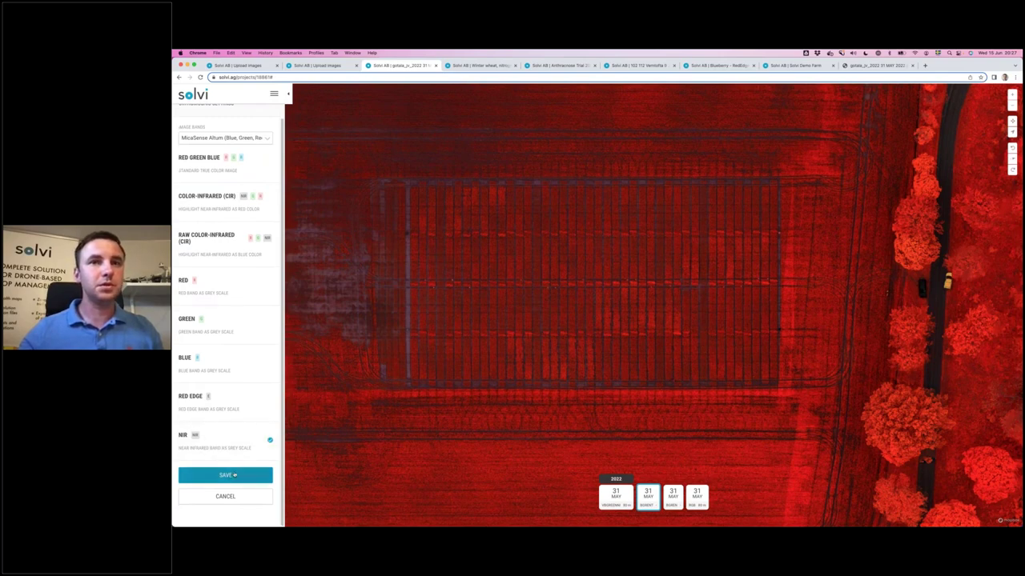
click(227, 475)
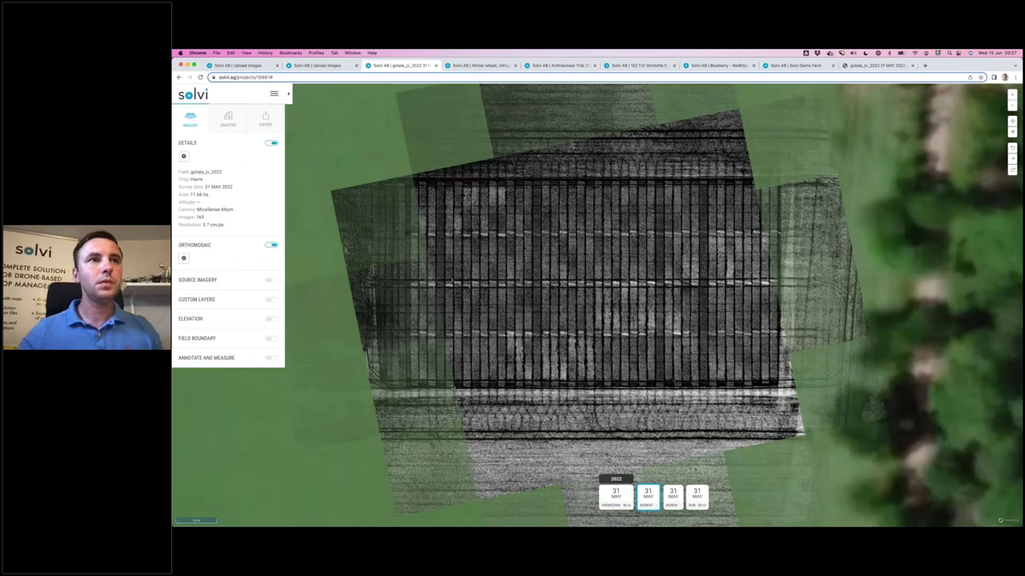
Switch the orthomosaic display back to Red Green Blue true colour and save the setting.
click(184, 258)
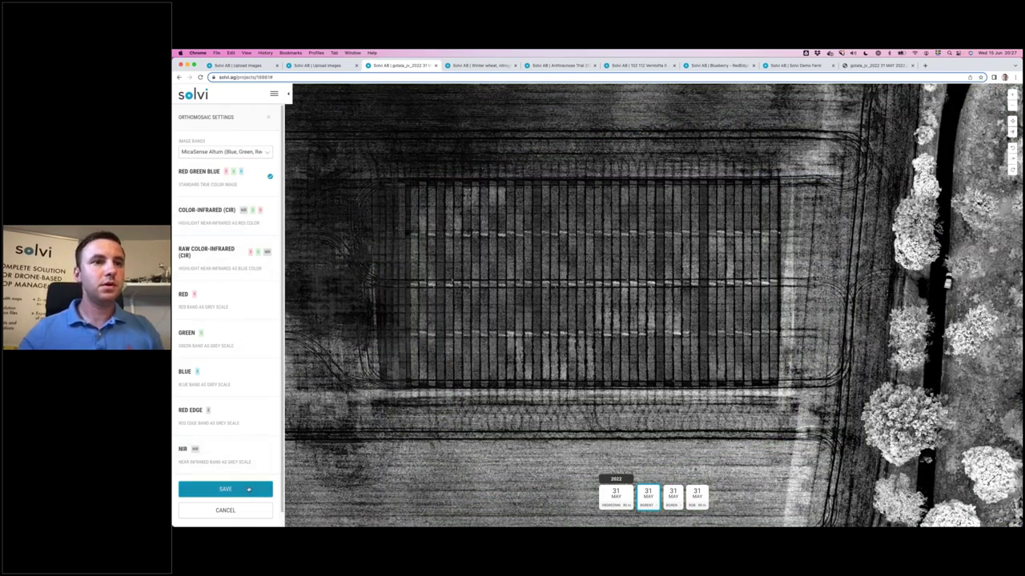
click(249, 489)
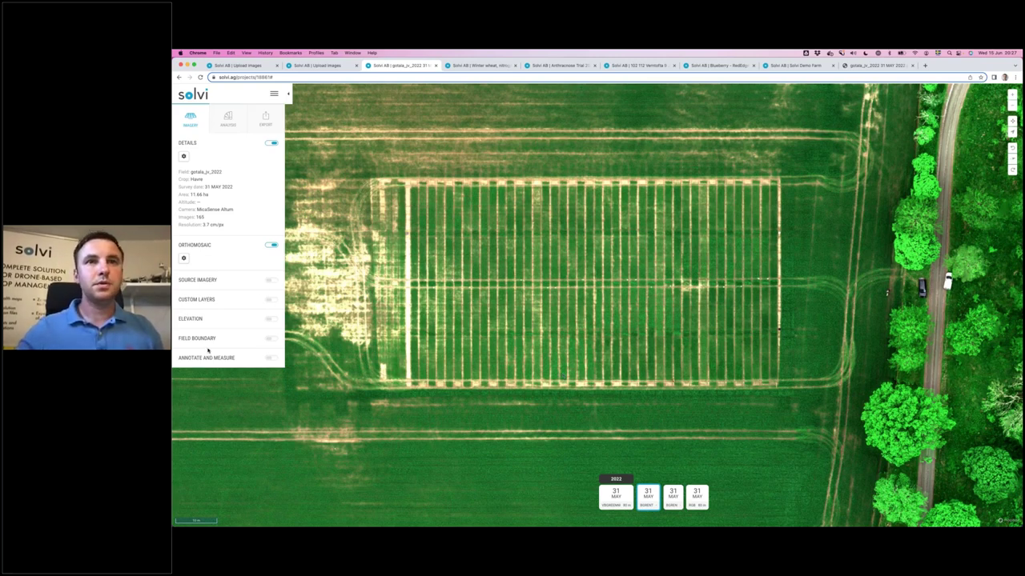
Display the elevation layer, examine the height differences across the trial plots, and hide the layer again.
click(271, 319)
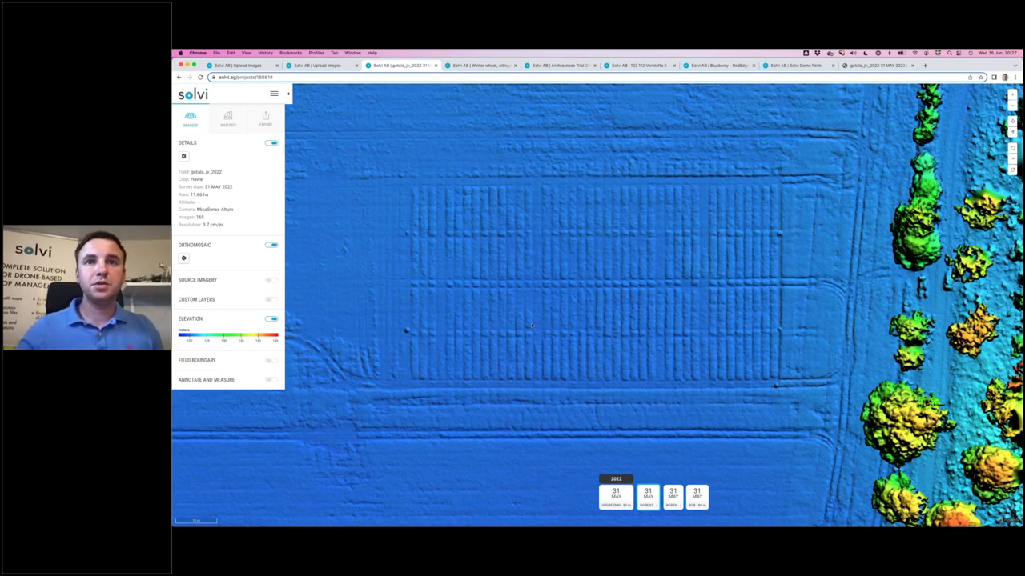
scroll(521, 348, up, 5)
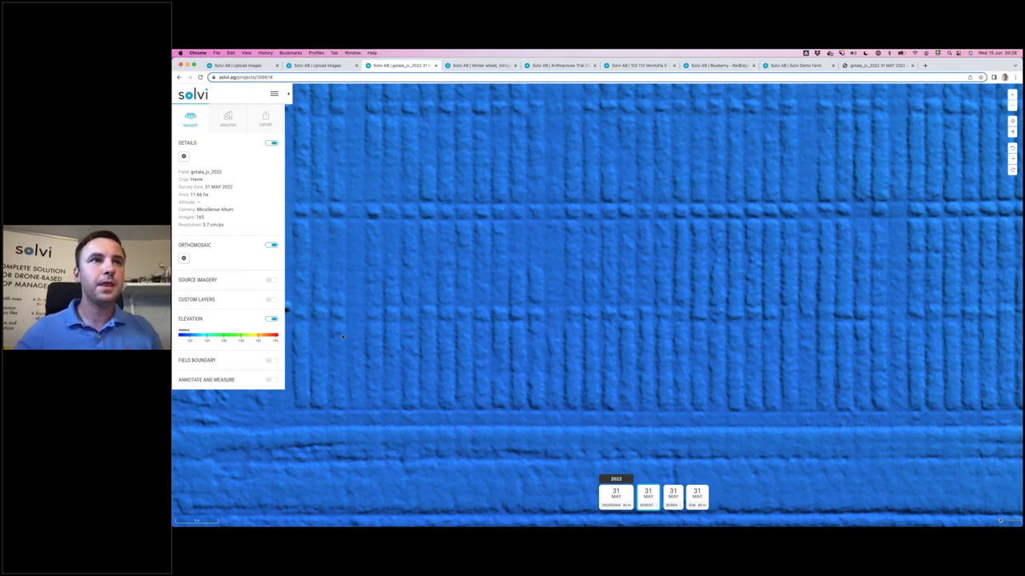
click(273, 319)
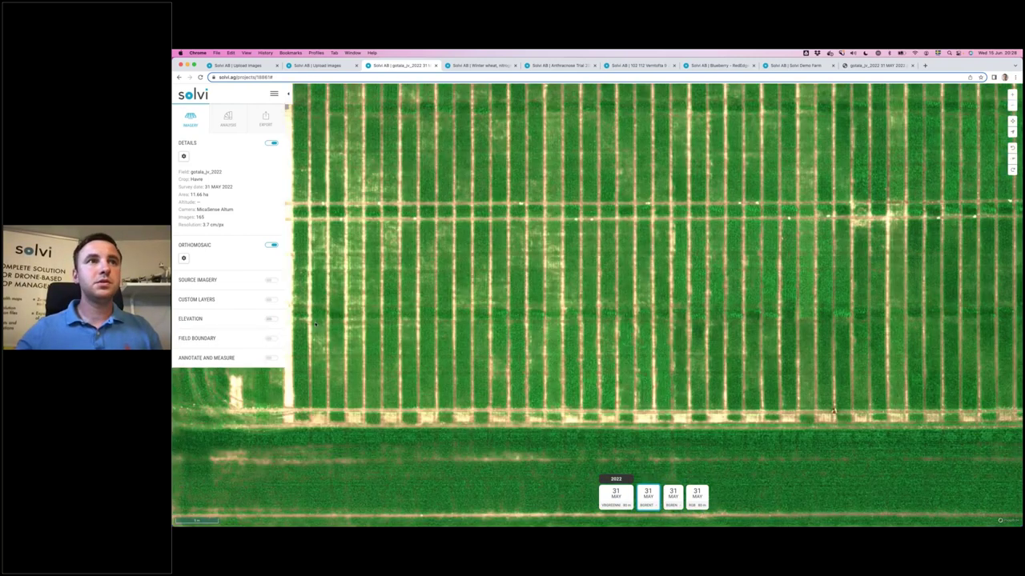
scroll(519, 271, down, 5)
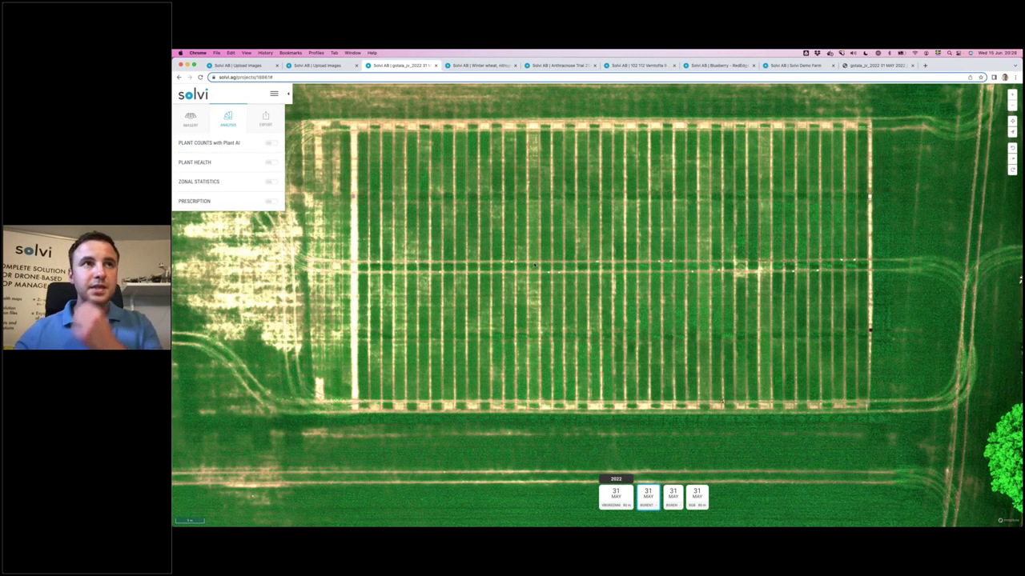
Show the plant health map based on the Thermal index over the trial, and hide it again.
click(271, 163)
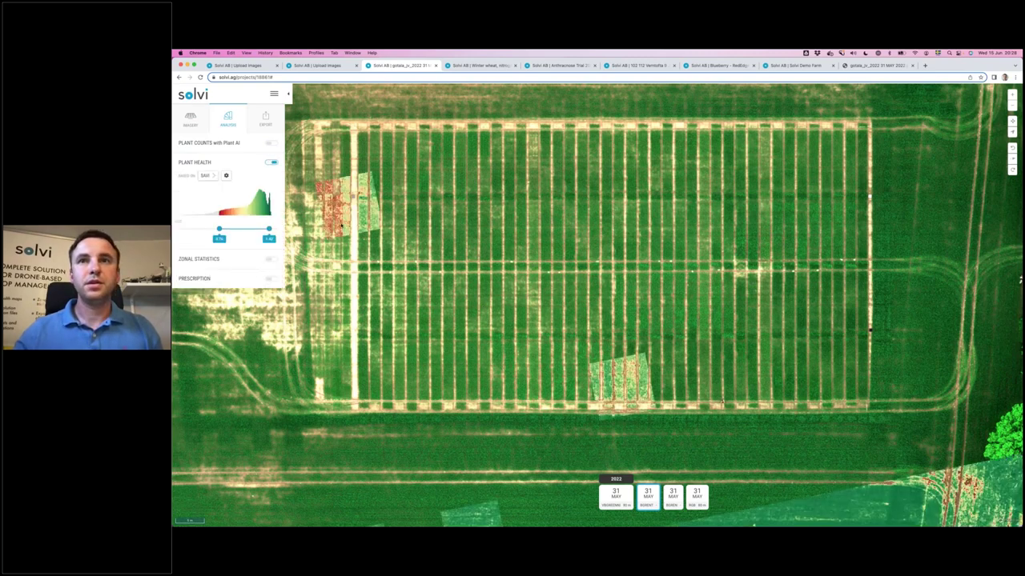
click(206, 176)
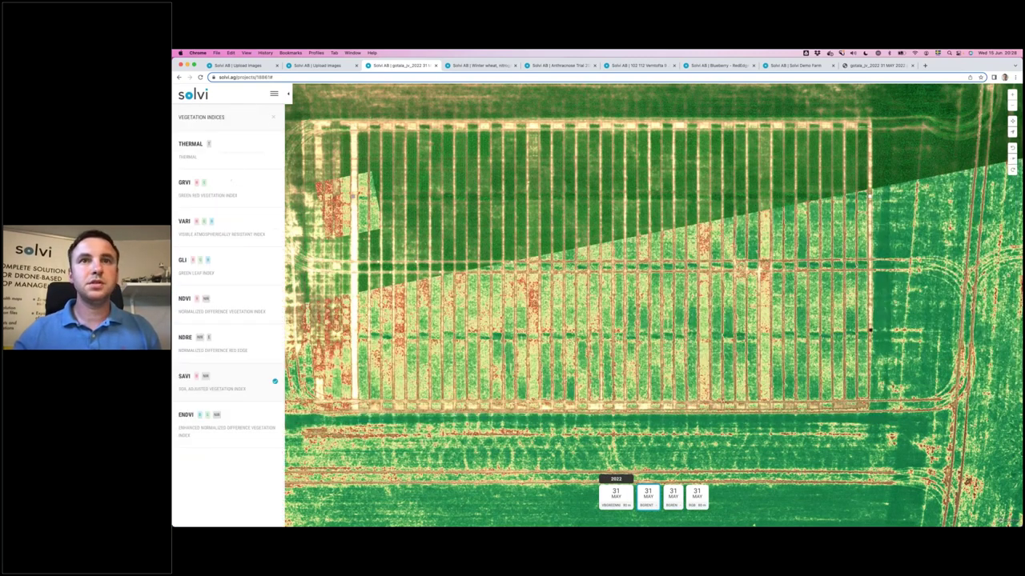
click(205, 157)
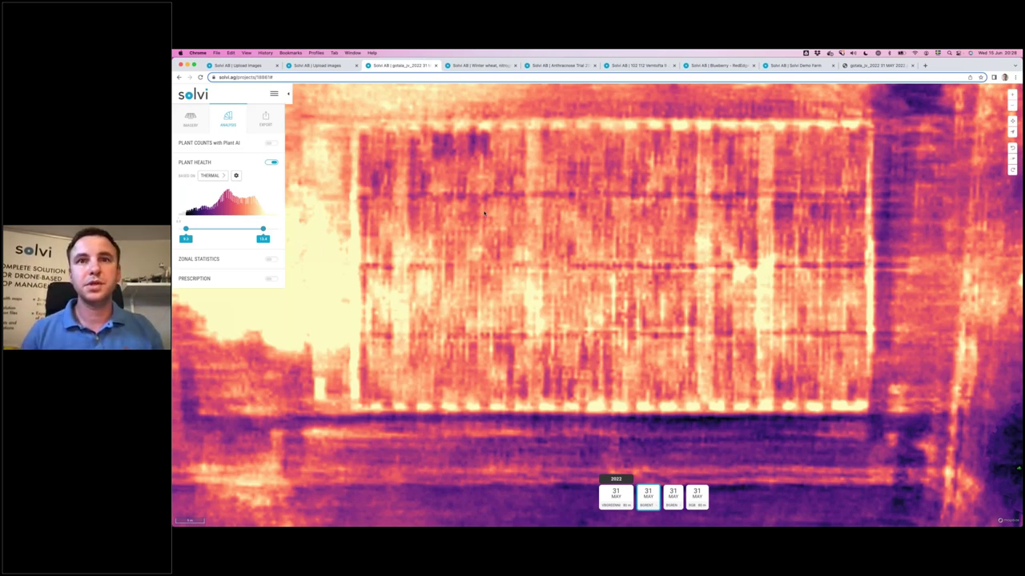
click(273, 162)
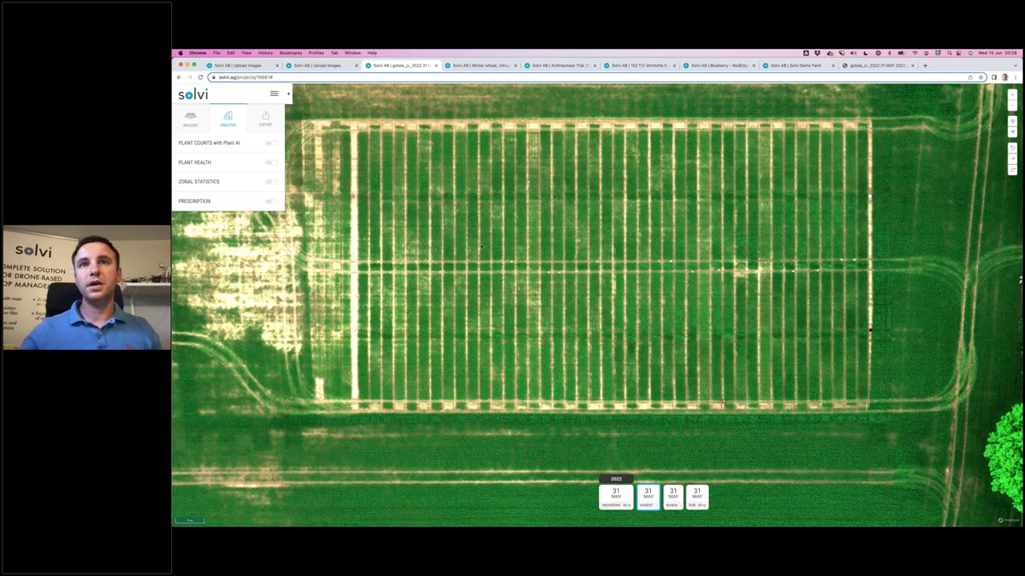
Enable zonal statistics for the trial and hide the Detected Plots layer.
scroll(481, 247, down, 1)
scroll(483, 246, down, 1)
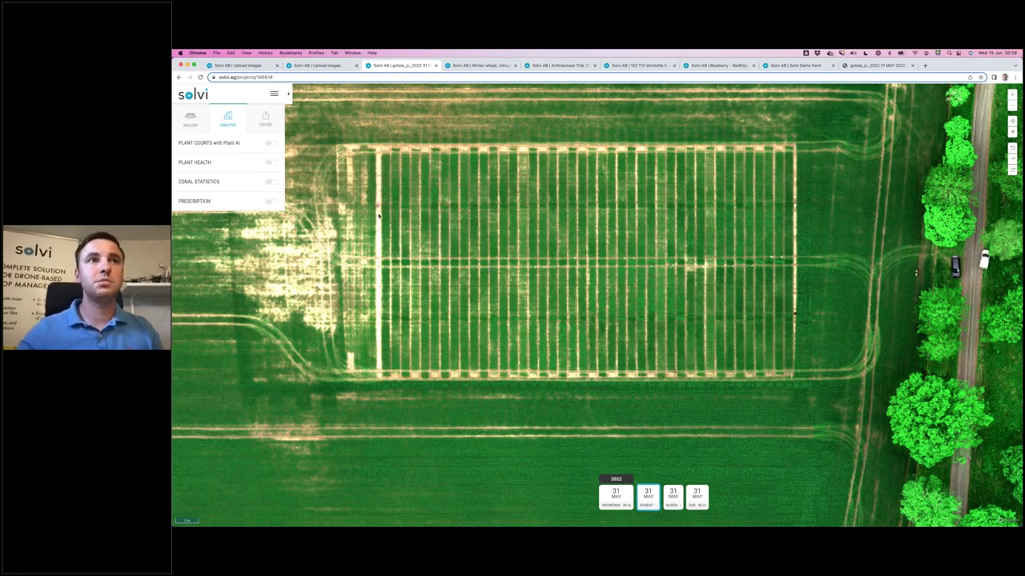
click(271, 182)
click(268, 244)
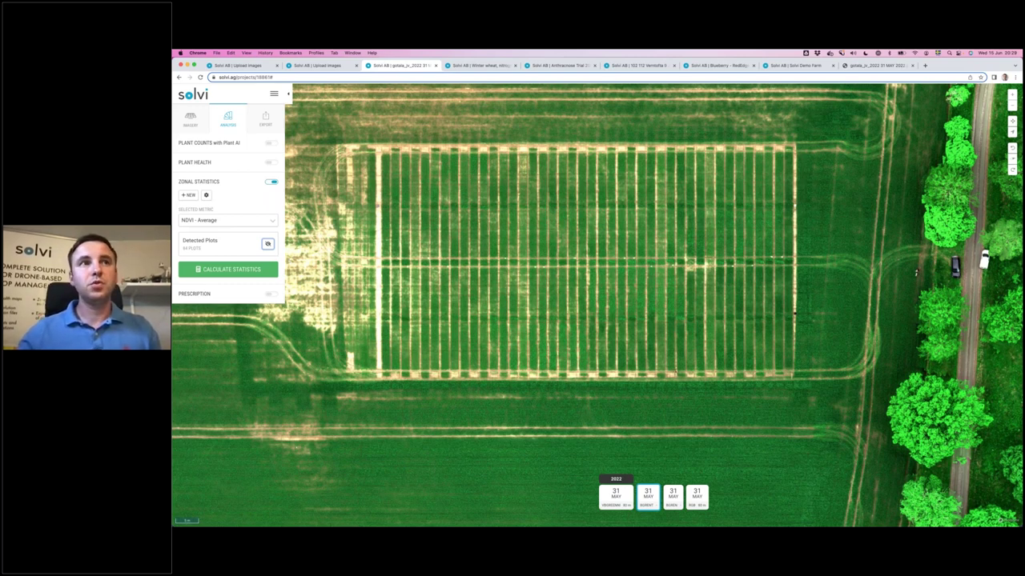
Try outlining the trial area for automatic plot detection by fitting the boundary polygon around the block of plots.
click(189, 195)
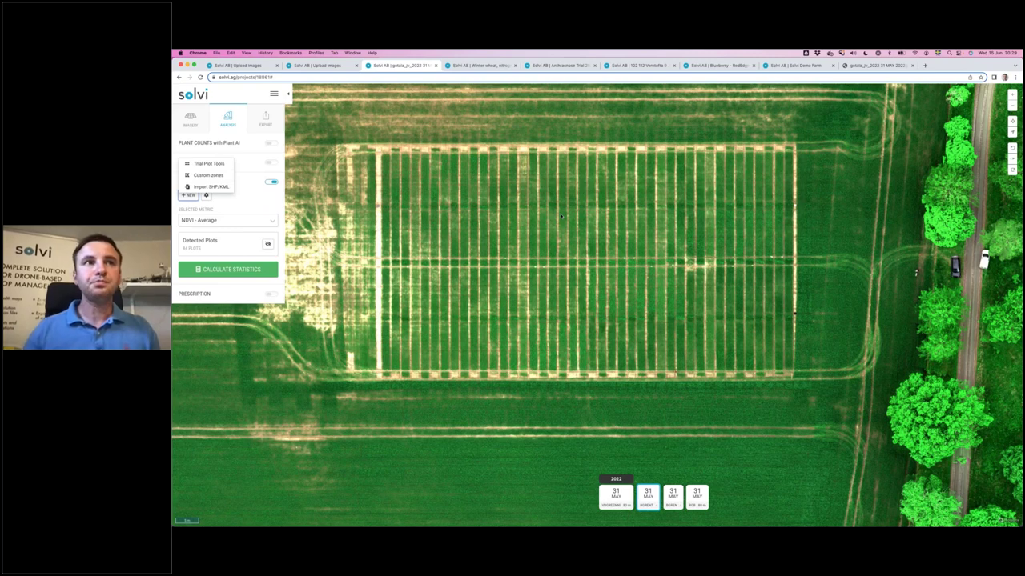
click(207, 164)
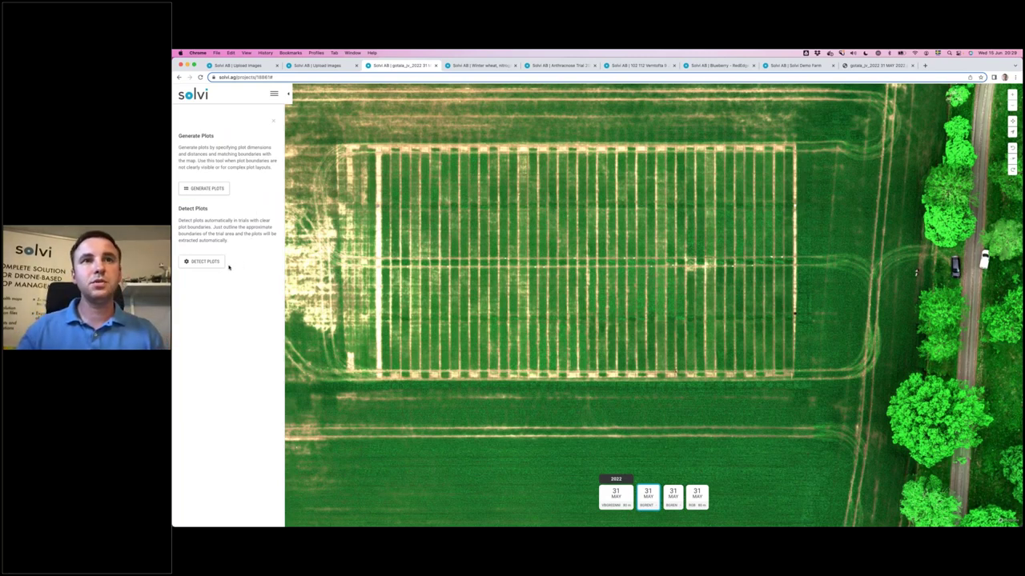
click(209, 261)
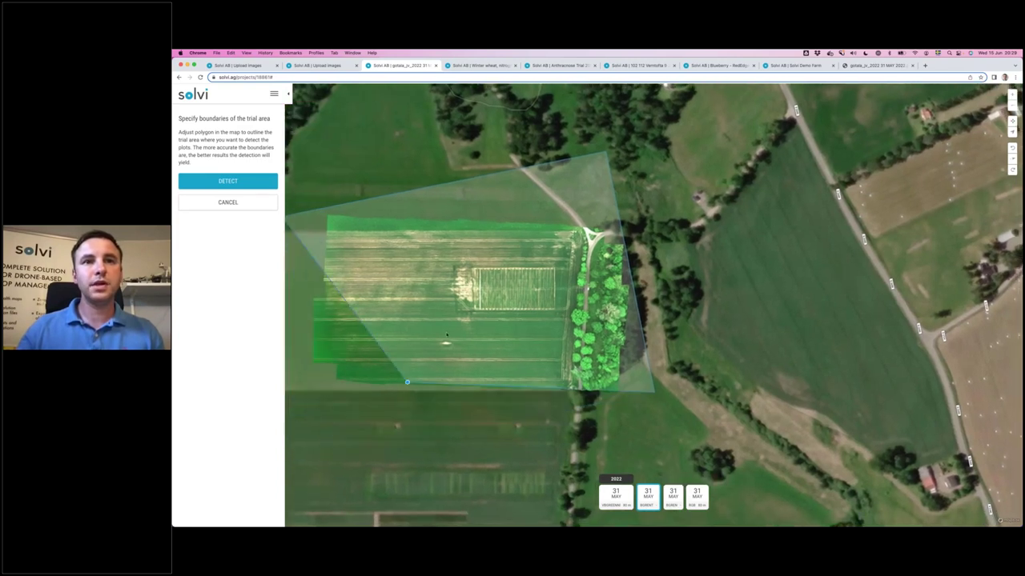
key(Delete)
drag(585, 139, 602, 277)
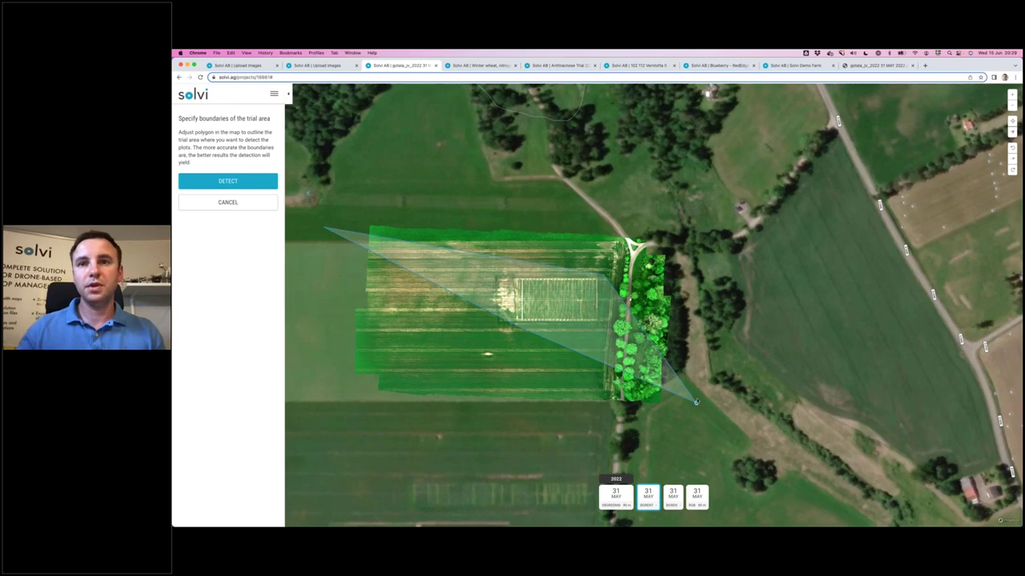
drag(696, 402, 601, 324)
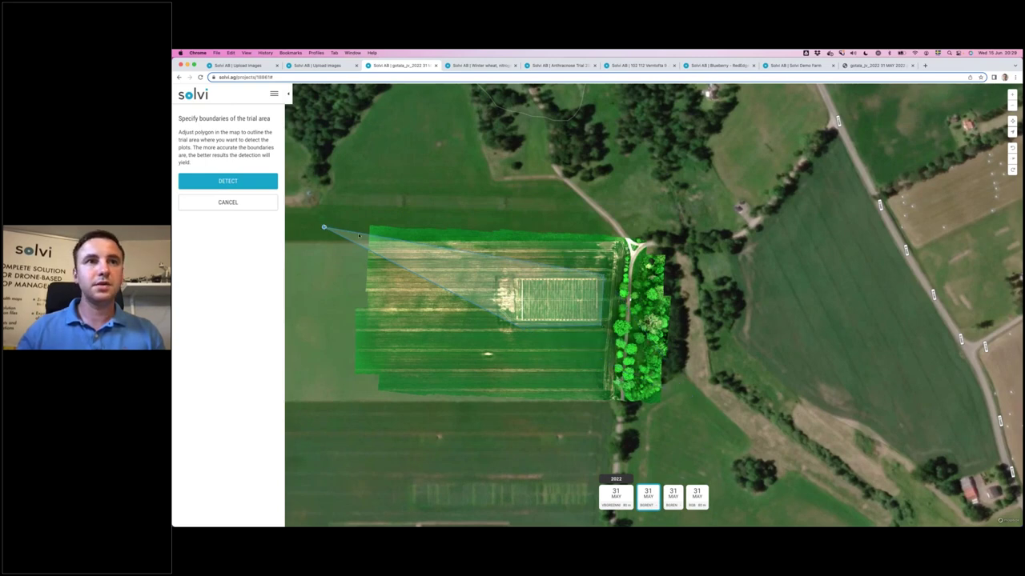
drag(327, 227, 516, 277)
scroll(560, 307, up, 5)
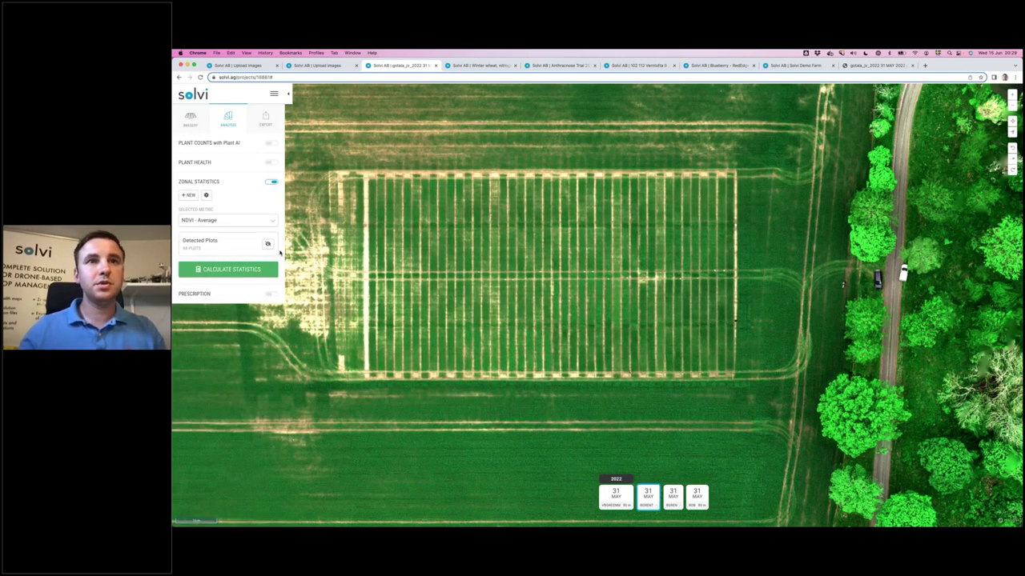
Show the Detected Plots layer, turn on Transparent Zones for it, and examine the plot outlines against the crop rows.
click(268, 244)
click(206, 194)
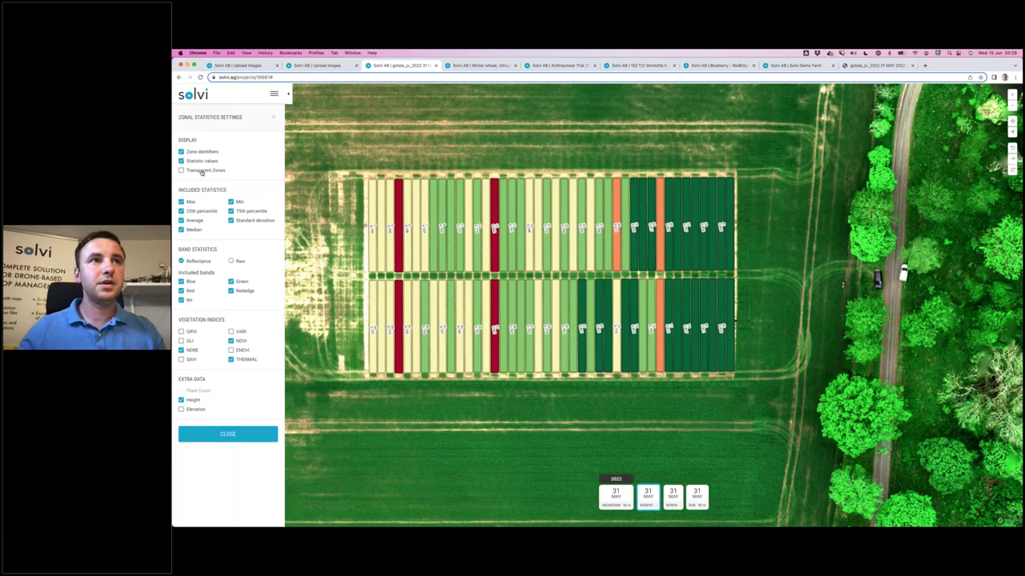
click(201, 170)
scroll(424, 328, up, 2)
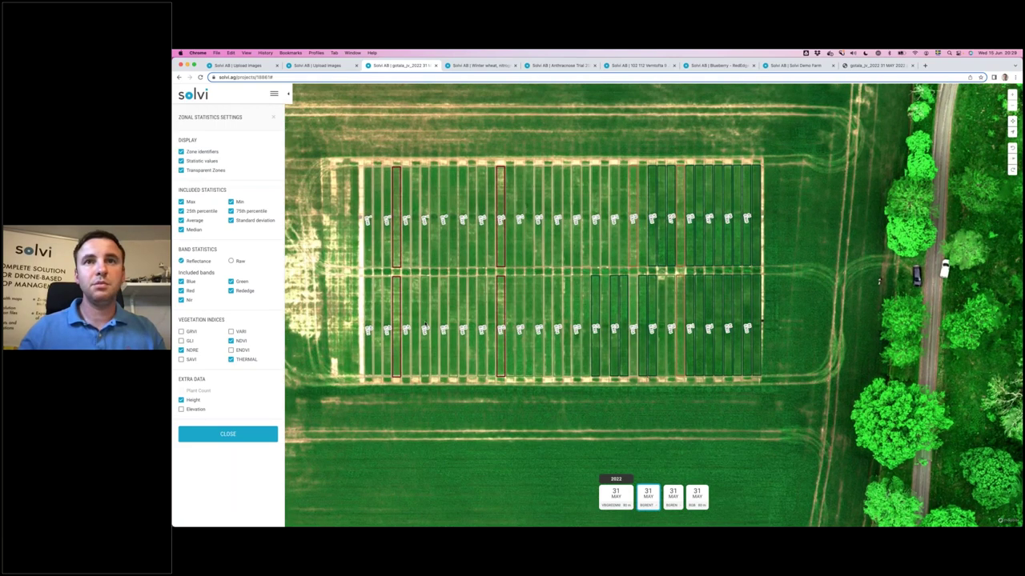
scroll(453, 301, up, 5)
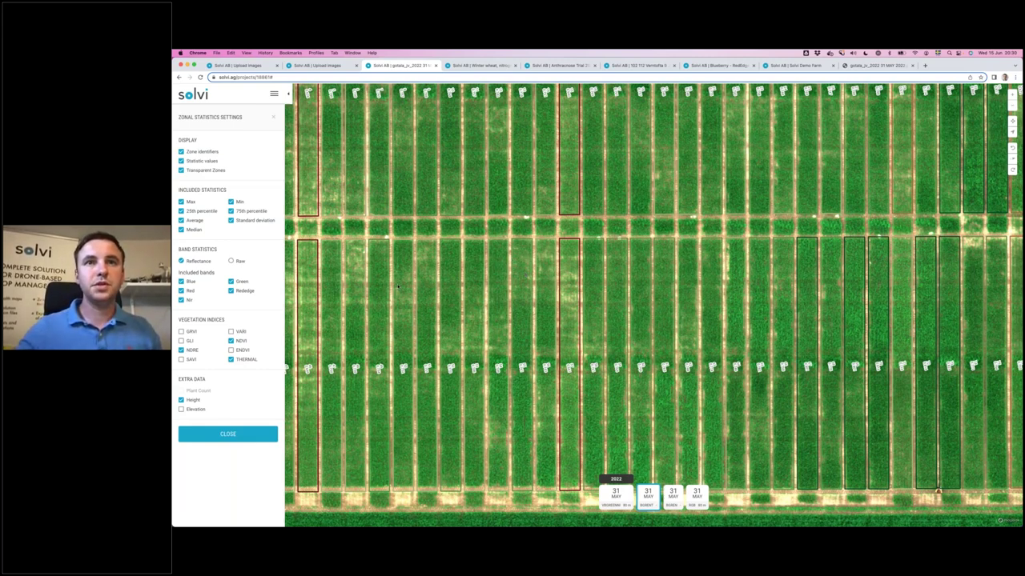
drag(433, 283, 461, 359)
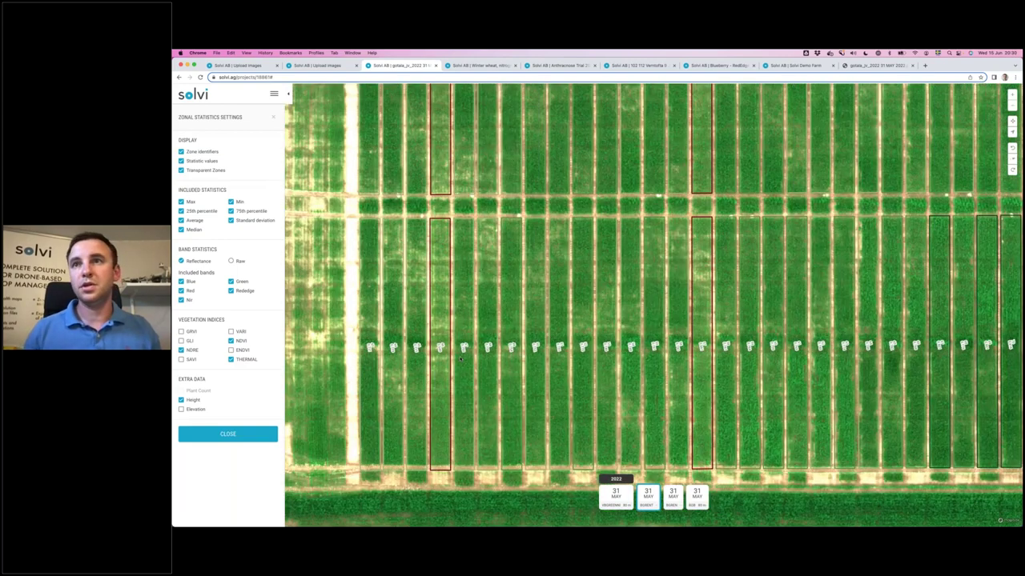
scroll(461, 359, down, 1)
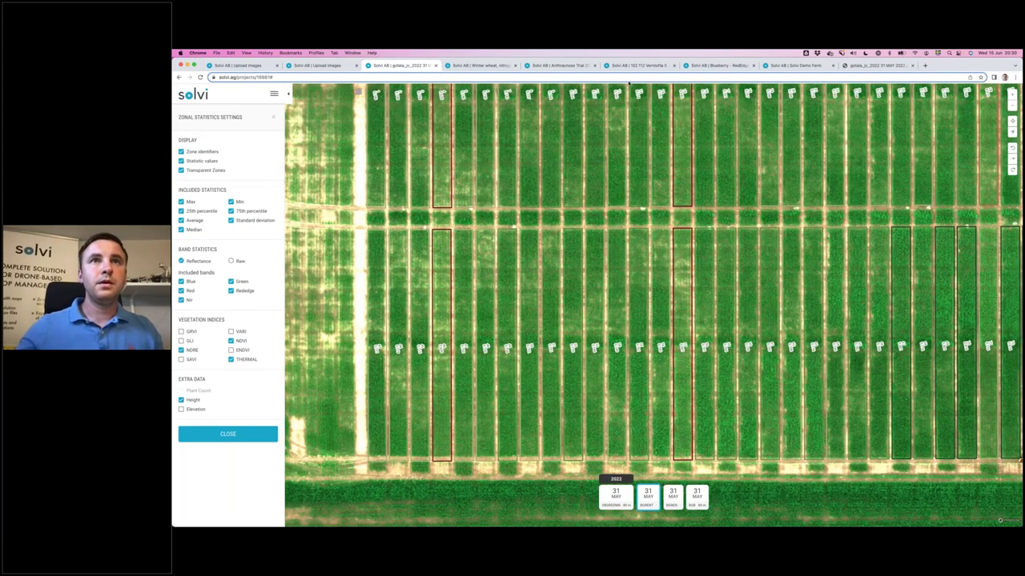
Switch to the winter wheat nitrogen project and examine how its detected plot outlines fit the individual plots.
click(480, 65)
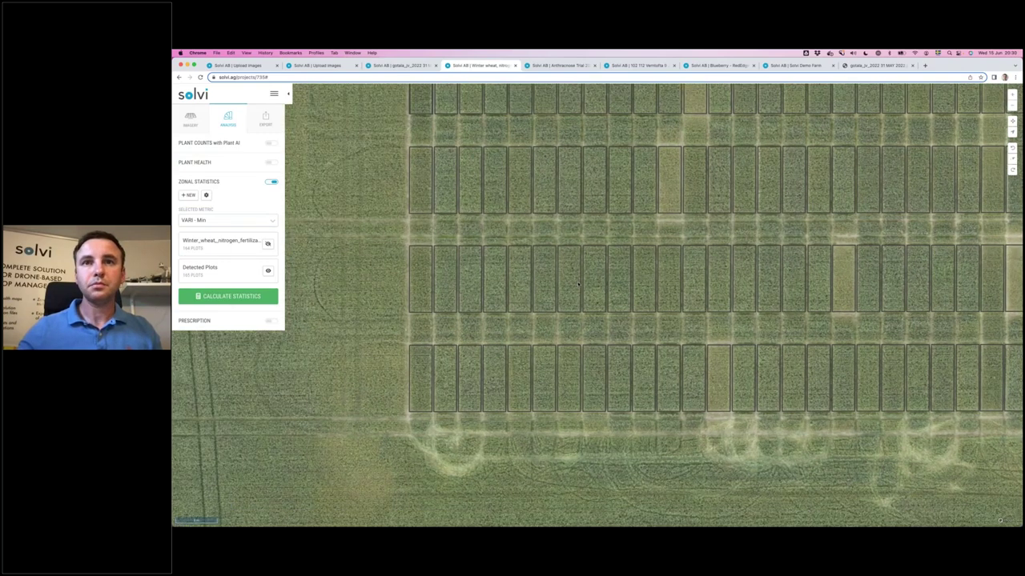
scroll(592, 286, up, 3)
scroll(676, 343, up, 1)
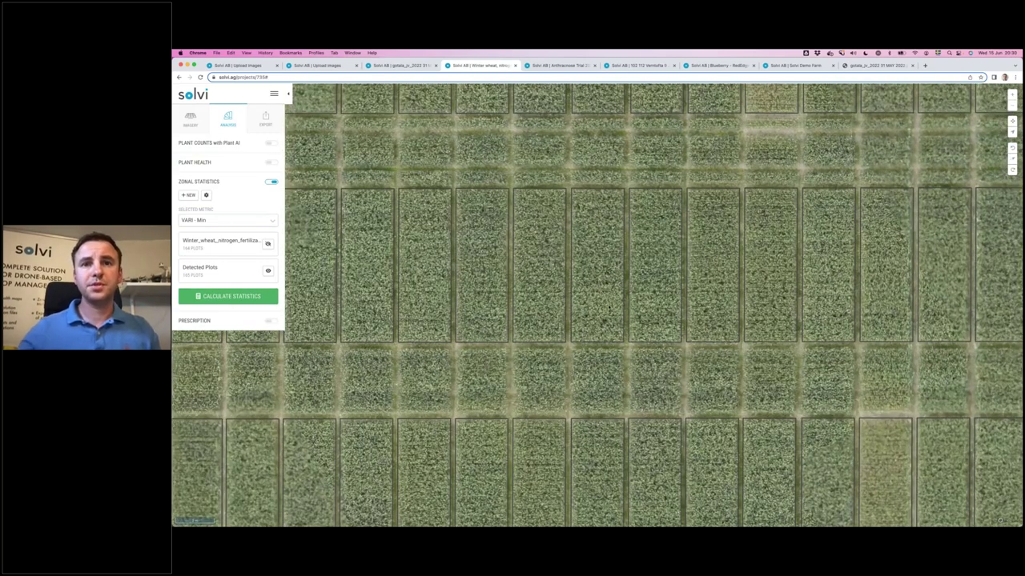
drag(570, 394, 528, 227)
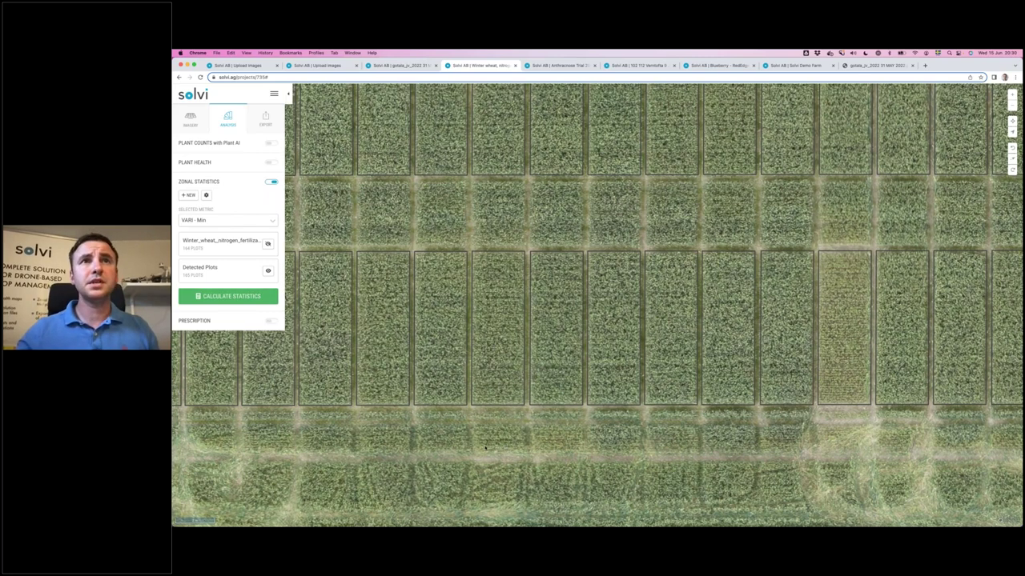
scroll(485, 449, down, 3)
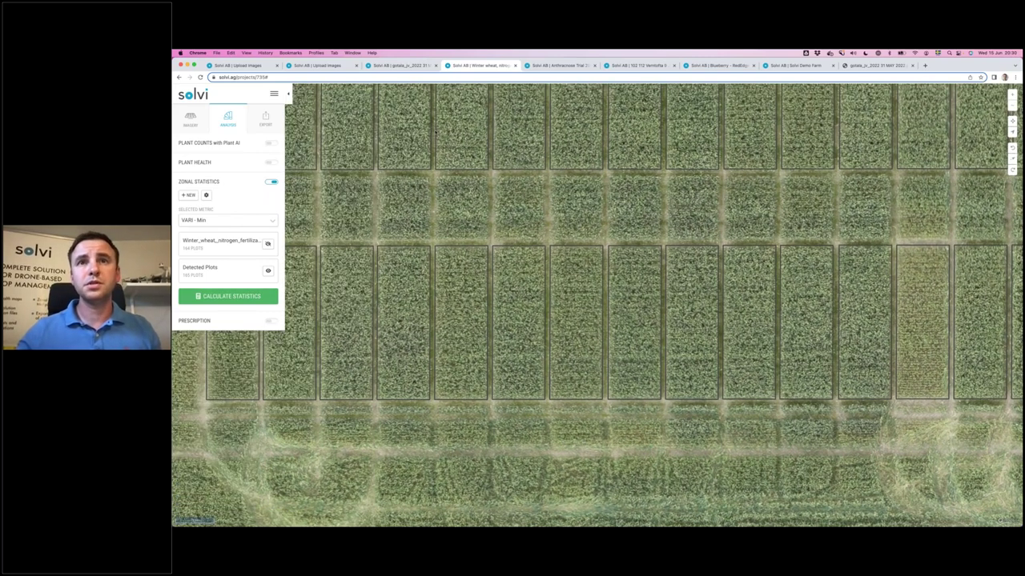
Return to the gotala_jv_2022 project and leave its zonal statistics settings.
click(400, 65)
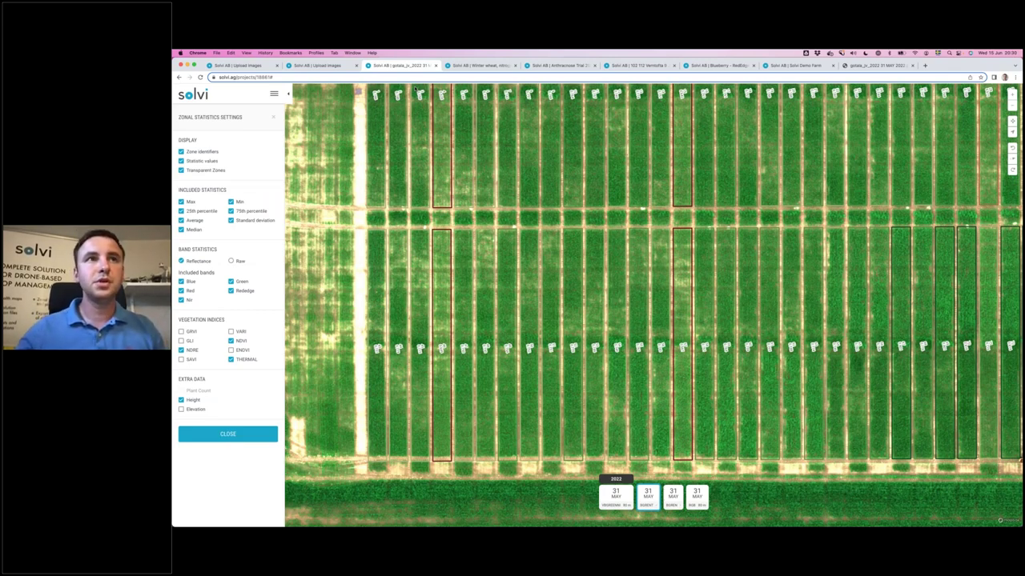
click(227, 434)
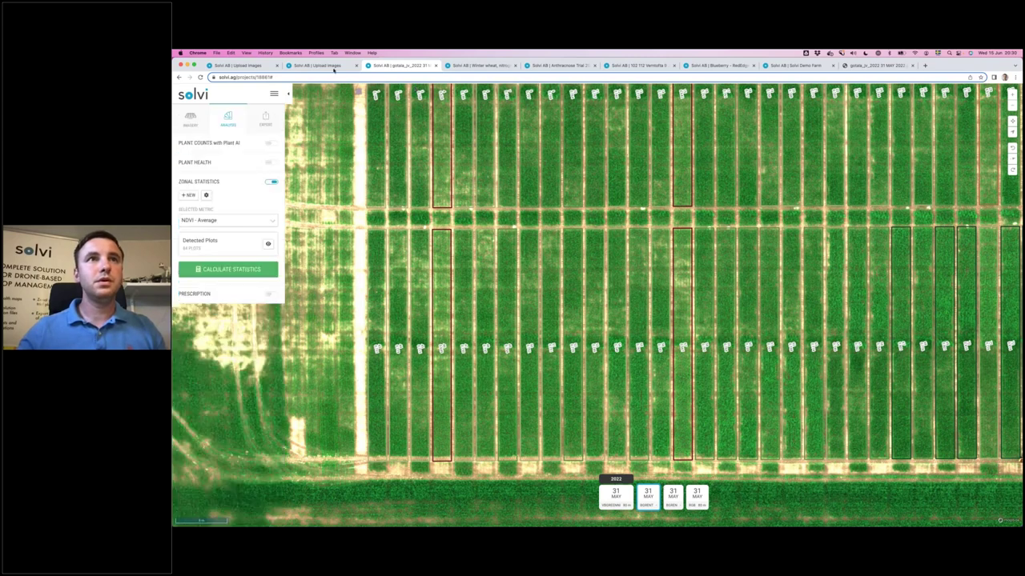
Start generating a plot grid with the trial plot tools and set the layout's rotation to 79 degrees.
click(189, 194)
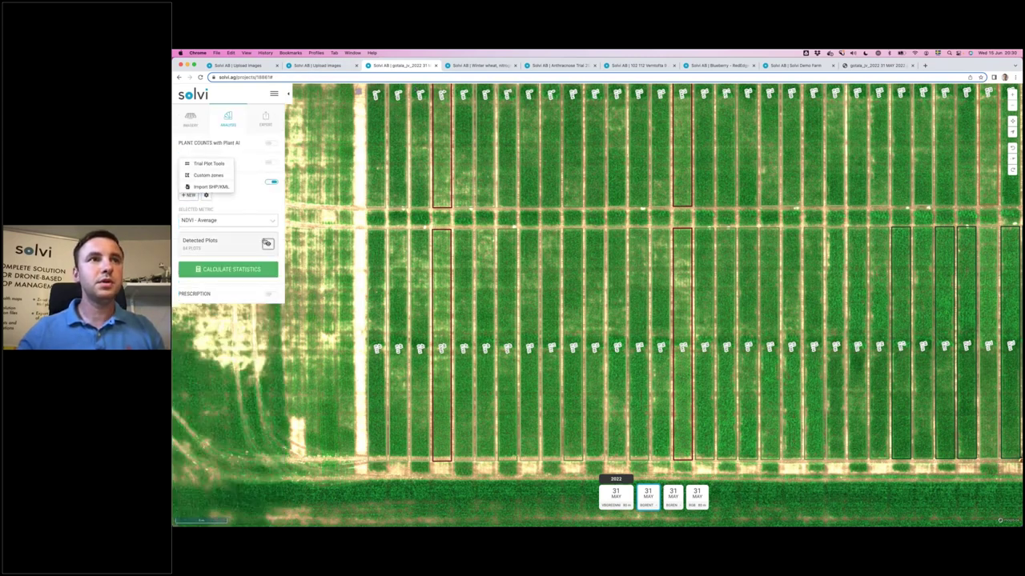
click(208, 163)
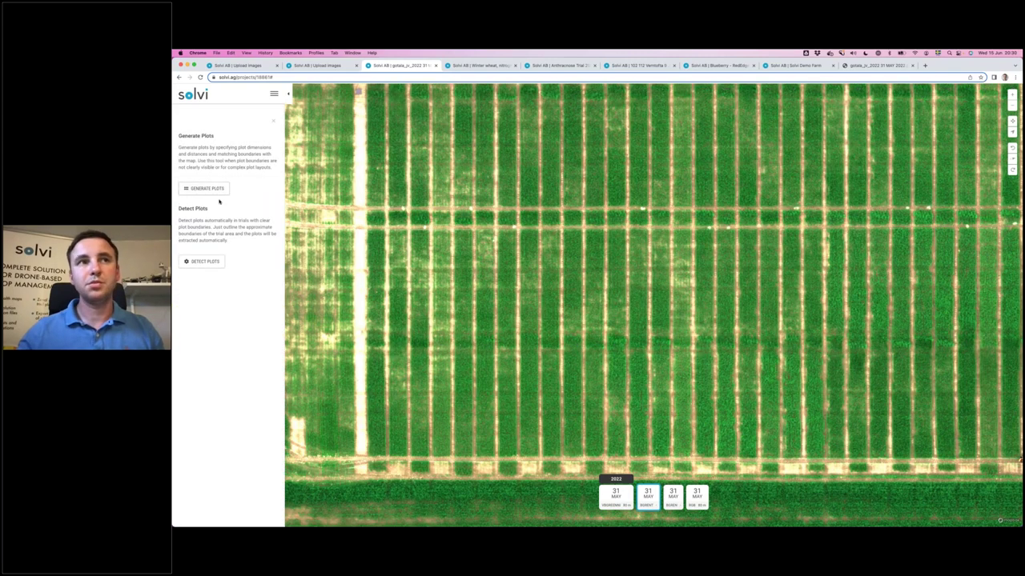
click(214, 189)
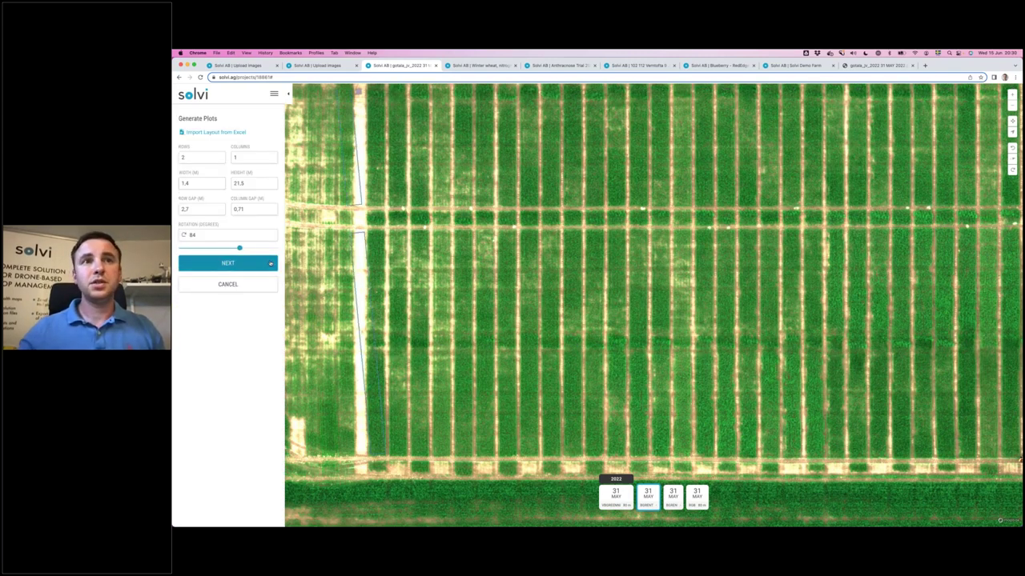
drag(462, 254, 578, 286)
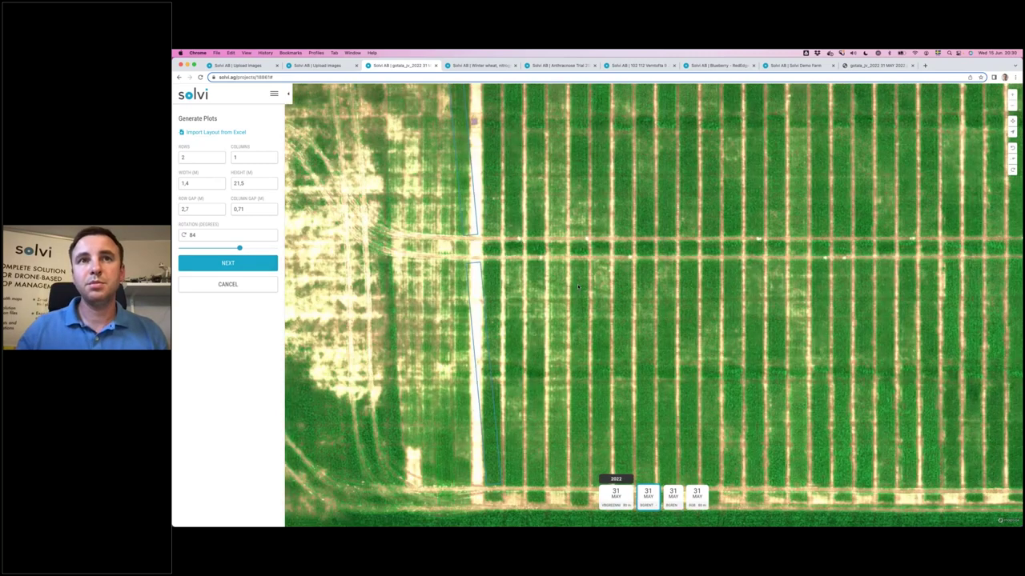
scroll(514, 271, down, 2)
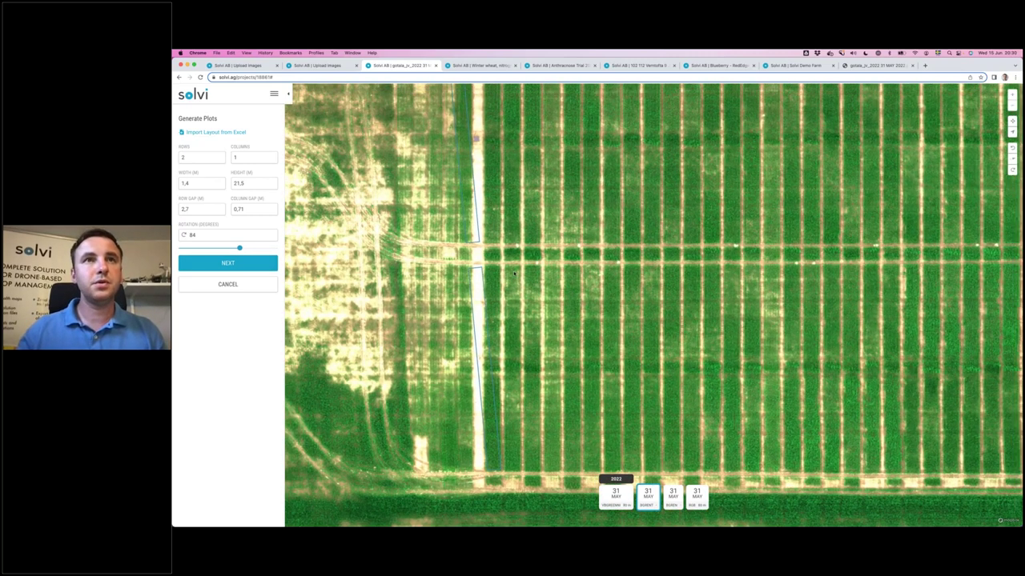
scroll(512, 264, down, 1)
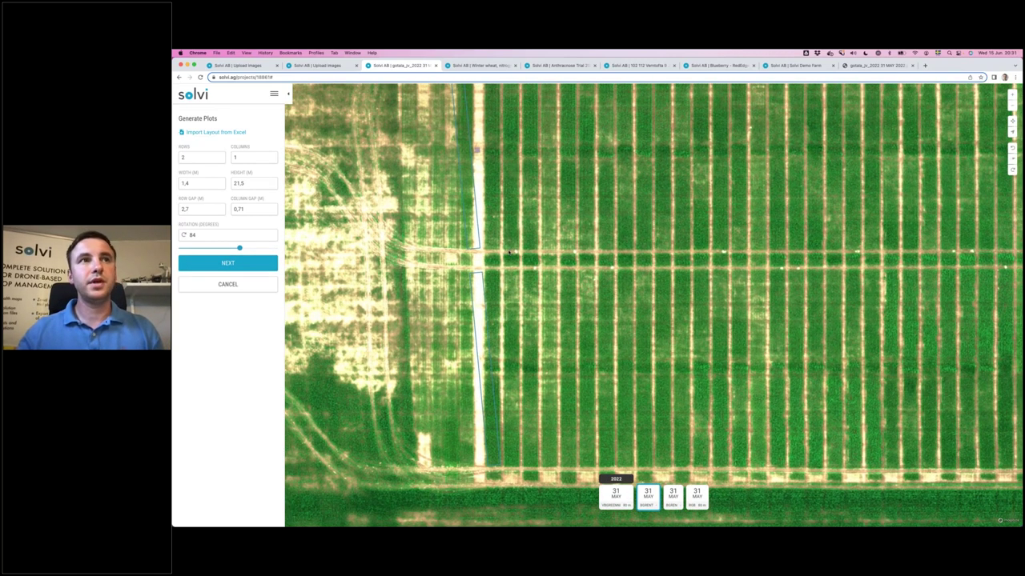
drag(509, 253, 496, 275)
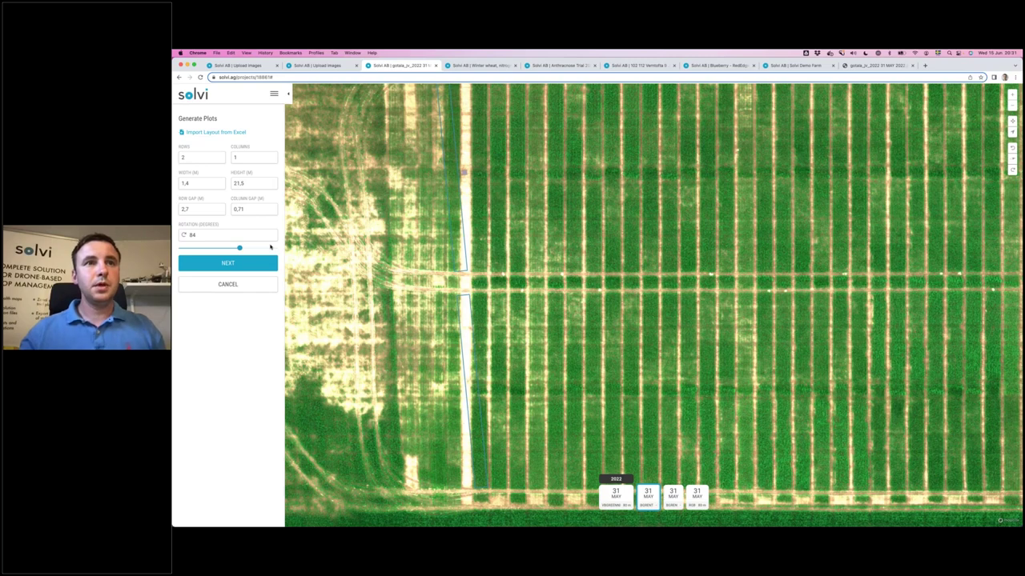
key(Down)
key(Down)
key(Down)
key(Down)
key(Down)
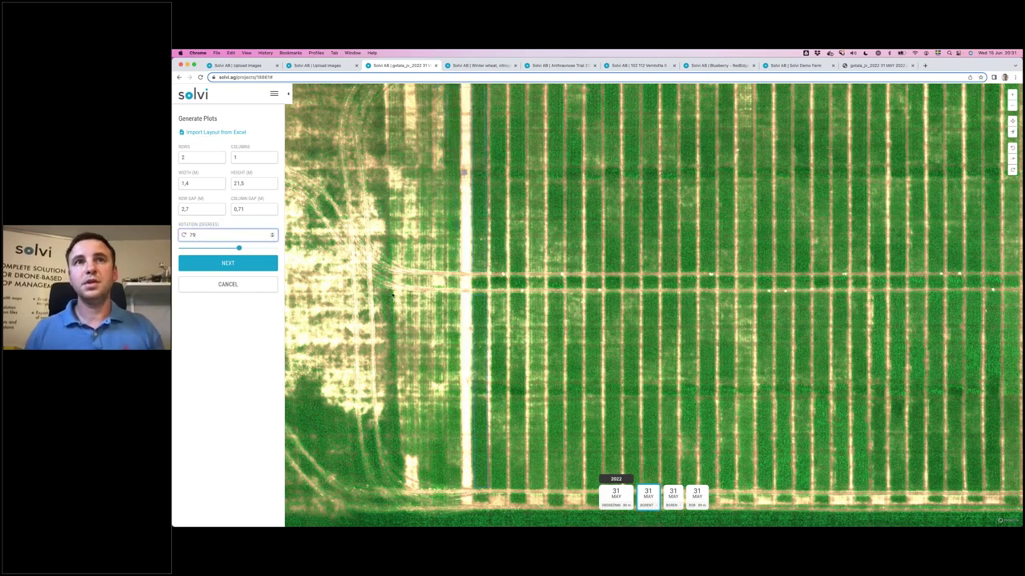
Set the plot grid to 42 columns so that it spans the whole trial block.
drag(585, 291, 502, 290)
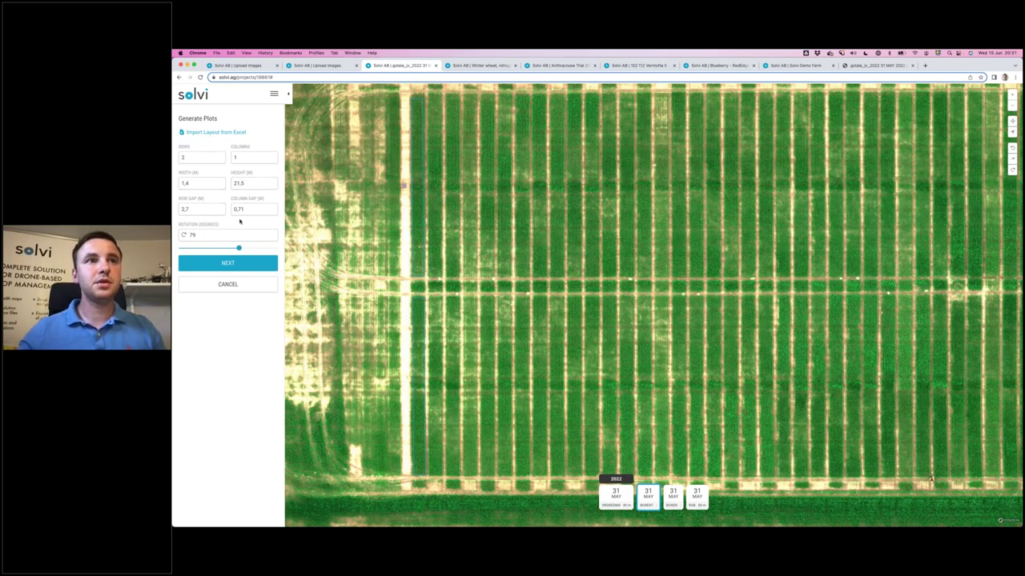
click(272, 155)
click(272, 156)
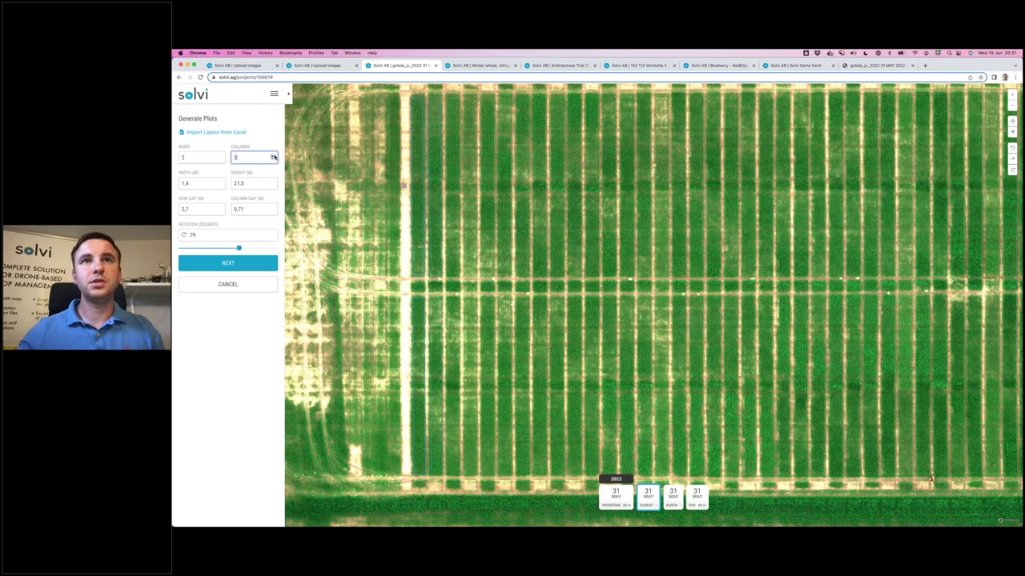
click(273, 155)
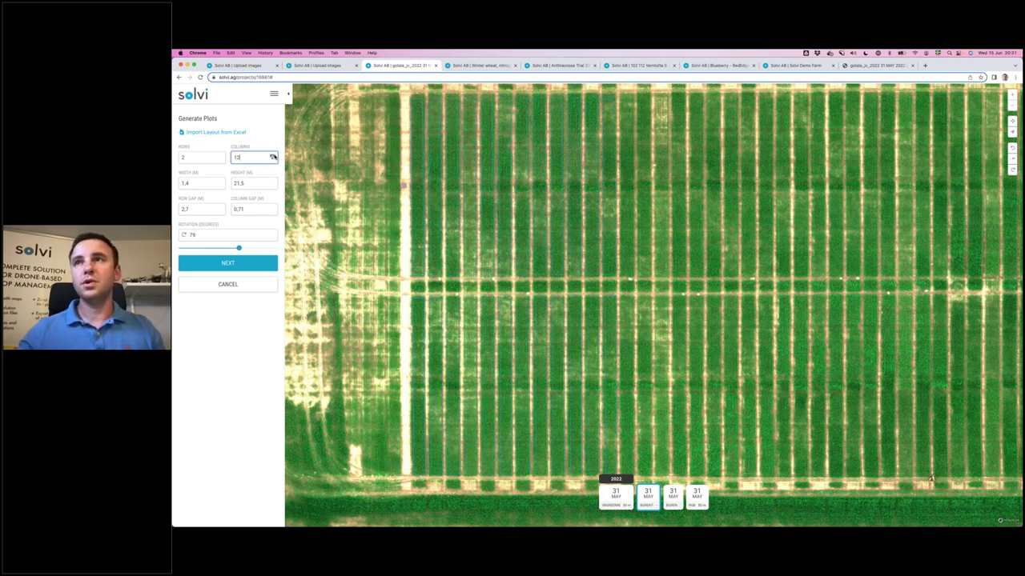
click(273, 155)
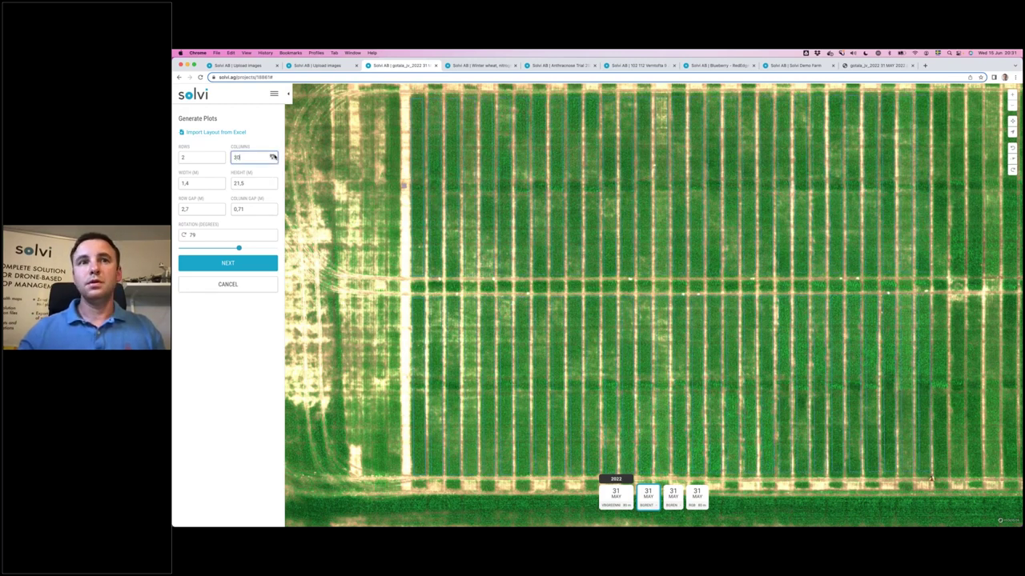
click(273, 155)
click(612, 265)
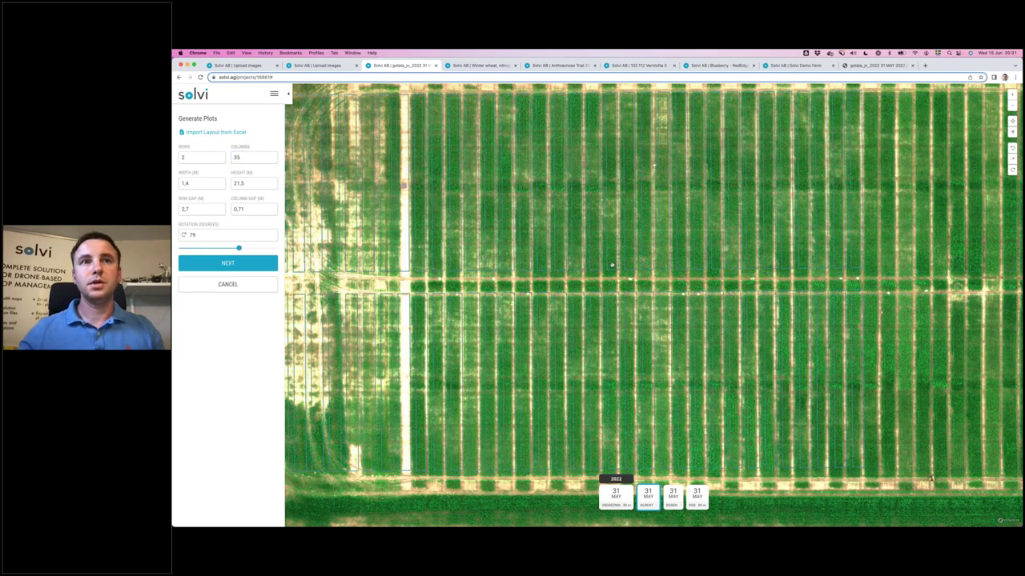
mouse_move(612, 265)
mouse_down()
mouse_move(760, 270)
mouse_move(527, 336)
mouse_up()
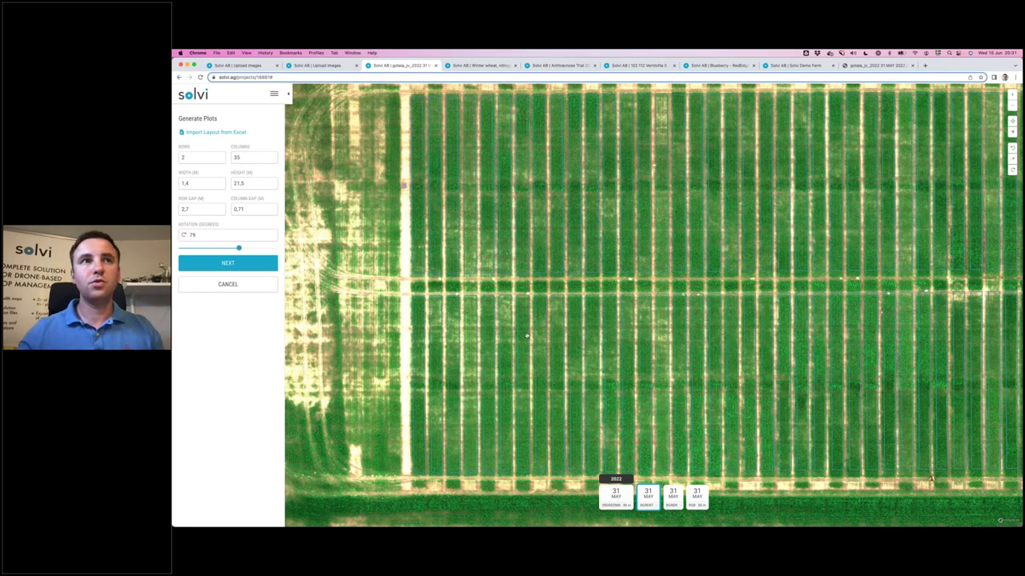
scroll(527, 336, down, 5)
key(Up)
key(Up)
key(Up)
key(Up)
key(Up)
key(Up)
key(Up)
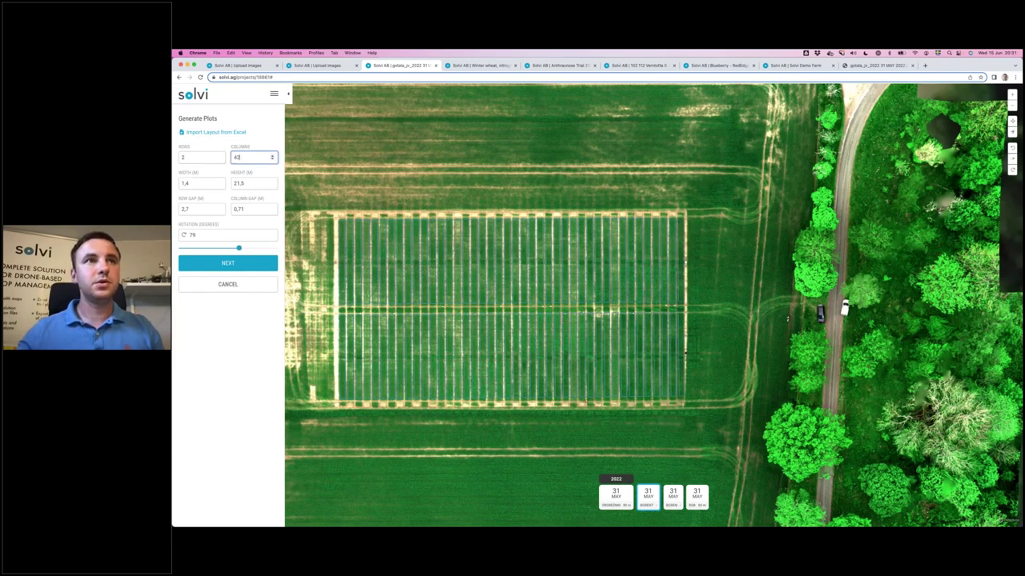
Proceed to numbering the generated plots and try the sequential snaking pattern across the grid.
click(229, 262)
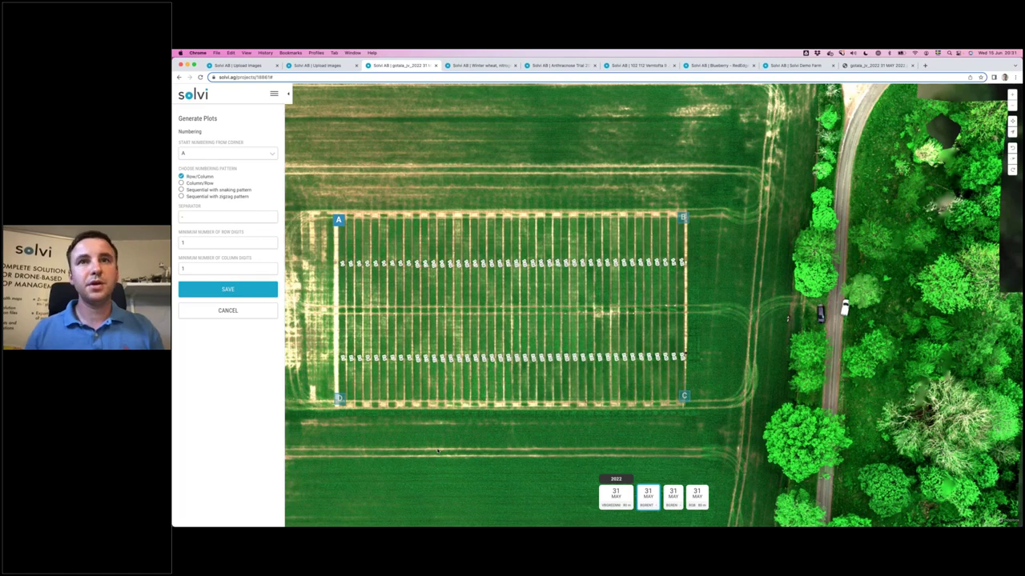
drag(425, 454, 508, 426)
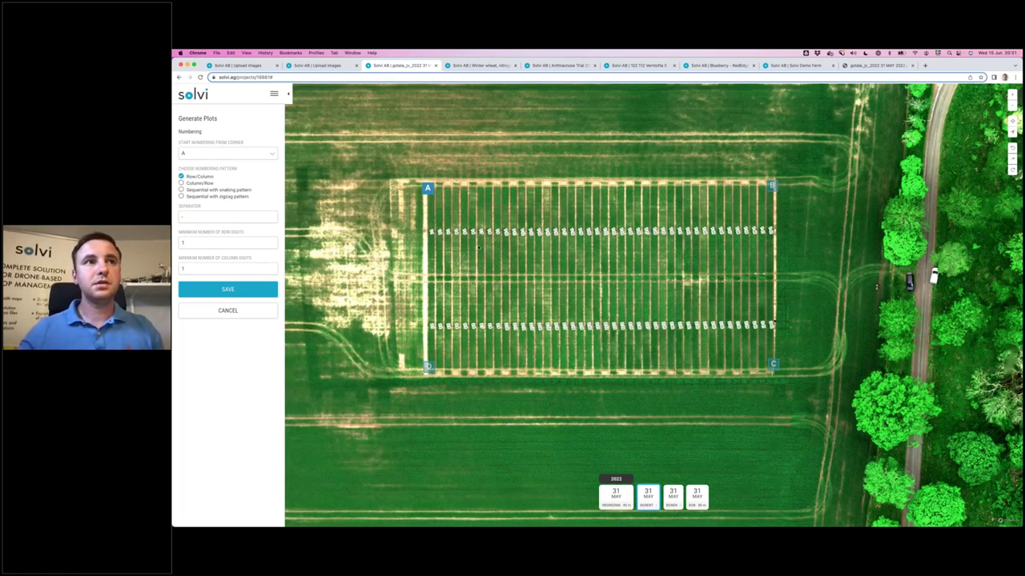
scroll(479, 247, up, 3)
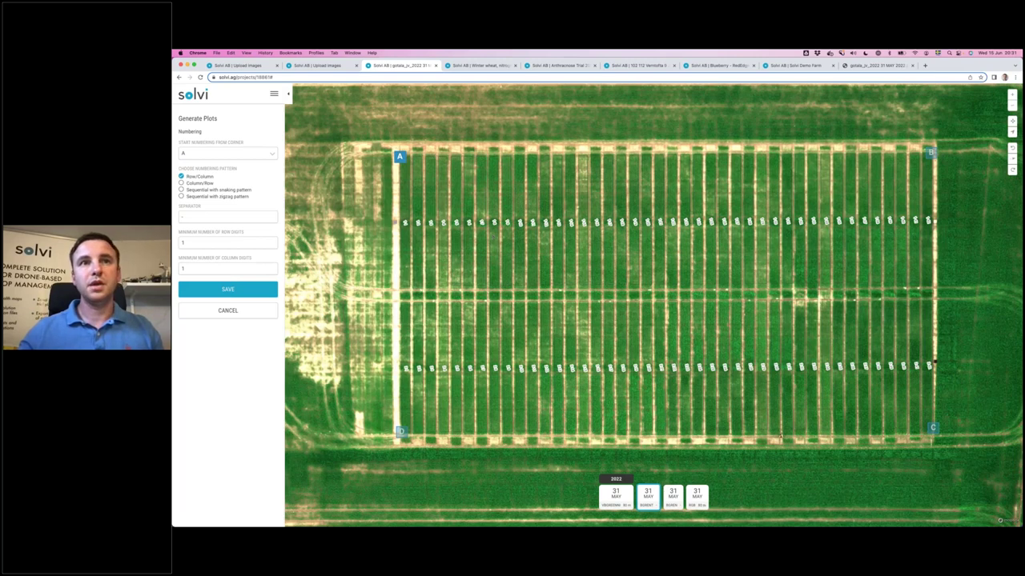
click(218, 196)
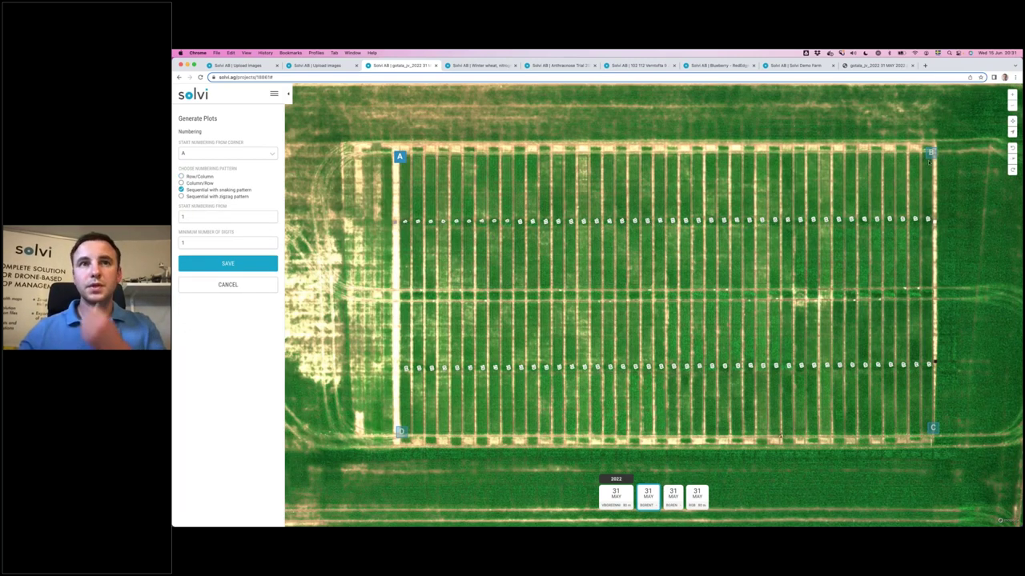
click(930, 152)
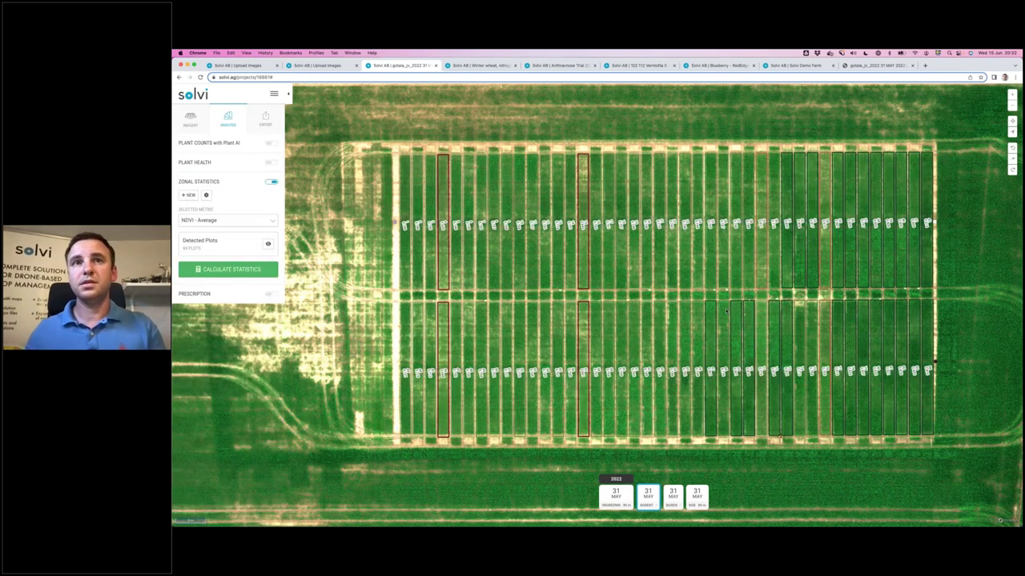
Review the included statistics, bands, vegetation indices and extra data in the zonal statistics settings.
drag(727, 311, 720, 306)
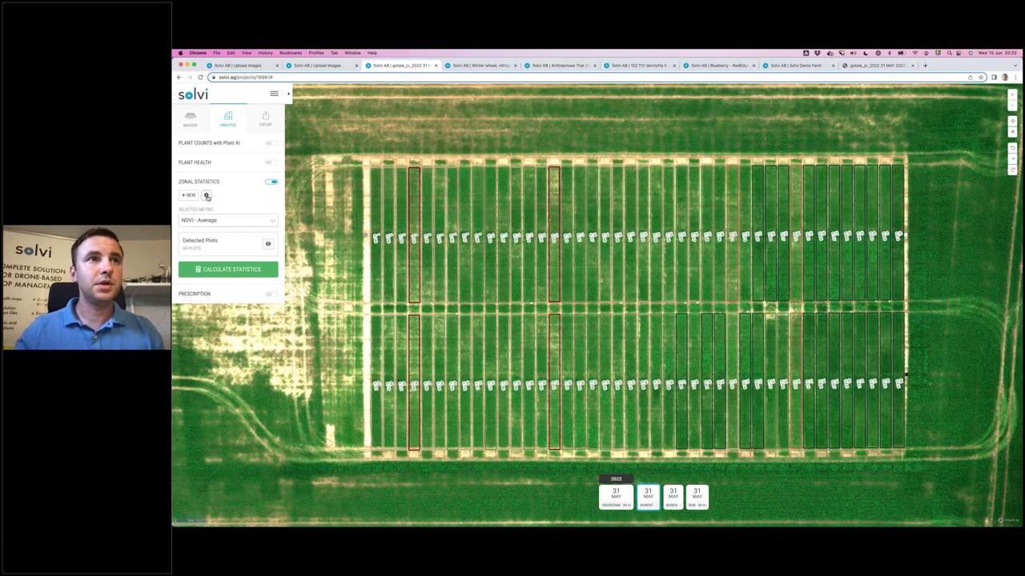
click(206, 195)
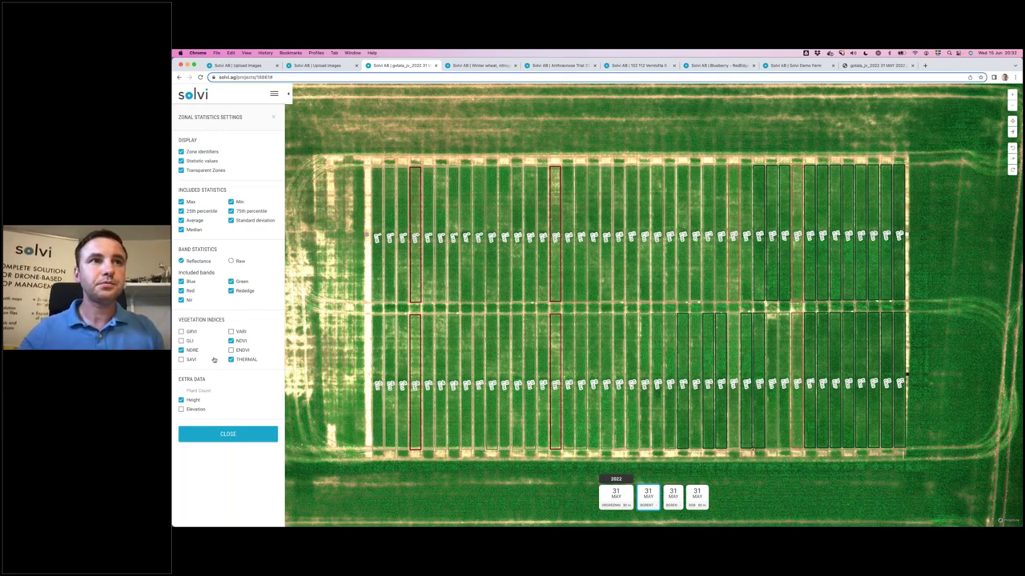
click(227, 434)
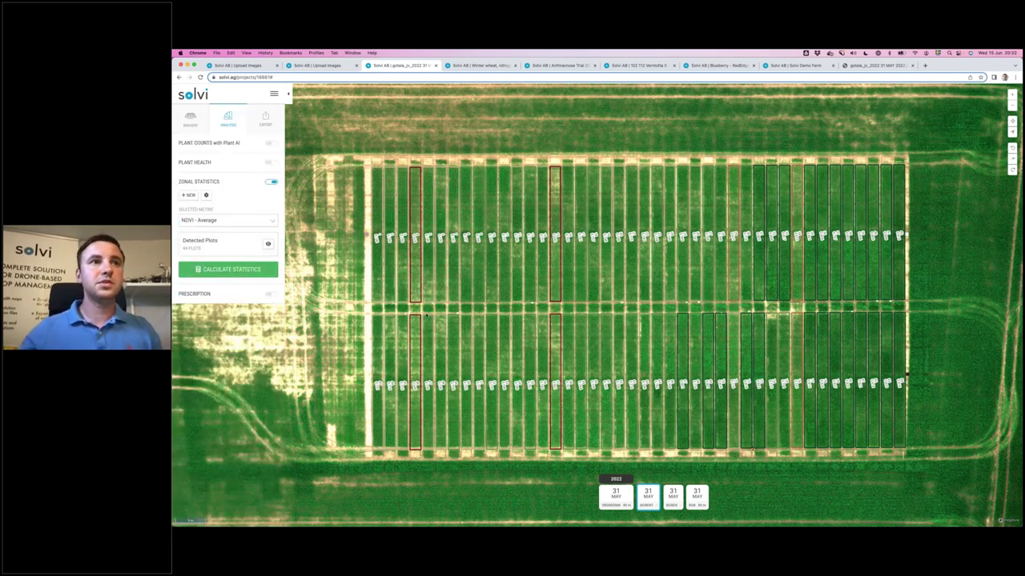
Inspect the NDVI statistics of plots 4, 7, 8 and 9, and the NDRE statistics of plot 9.
click(415, 298)
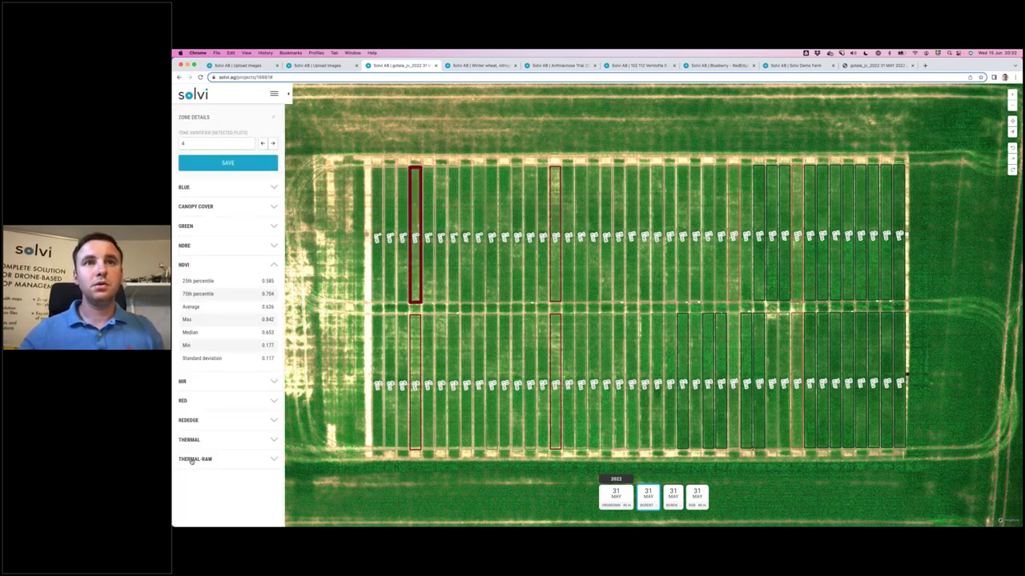
click(462, 254)
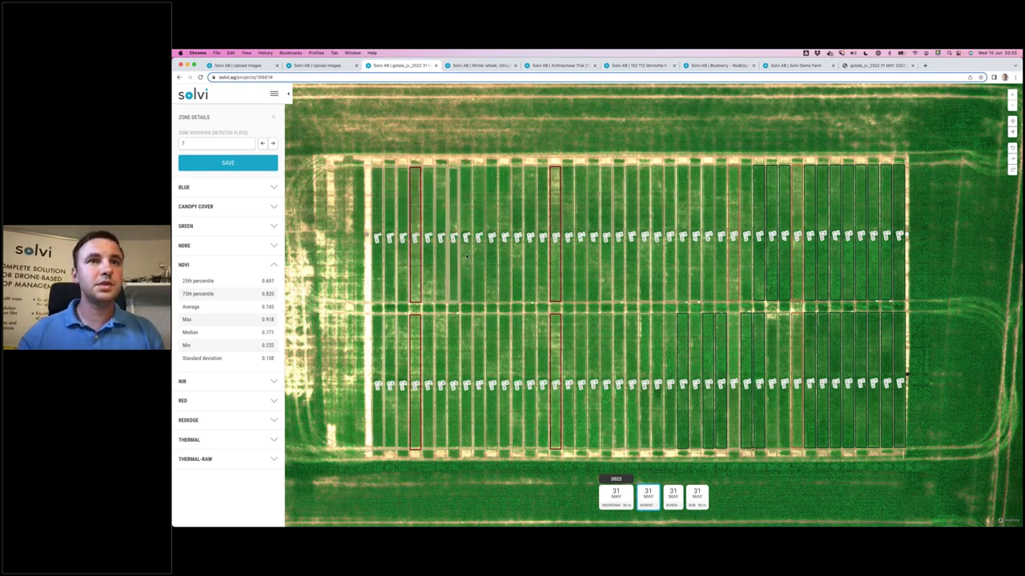
click(507, 259)
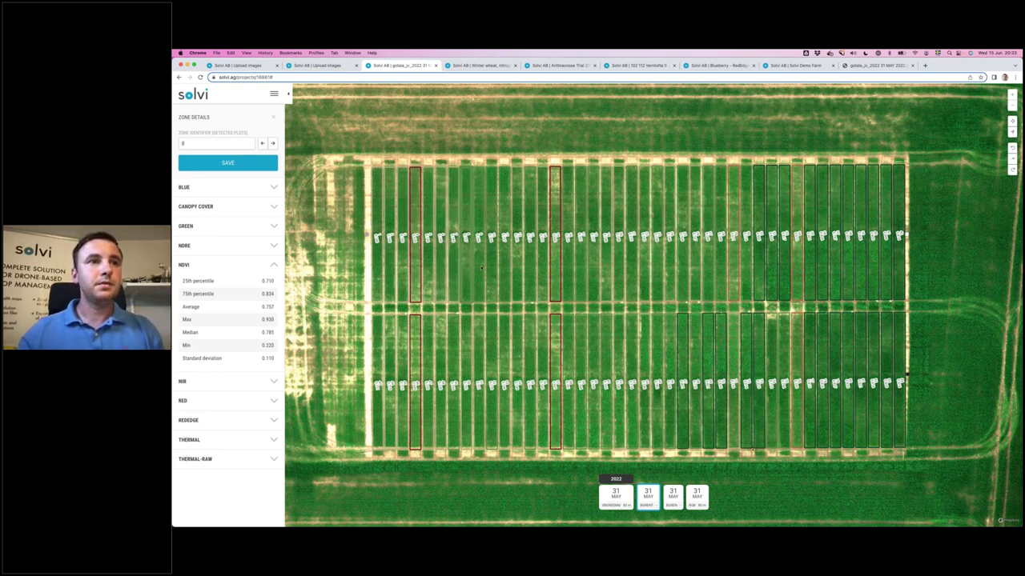
click(480, 268)
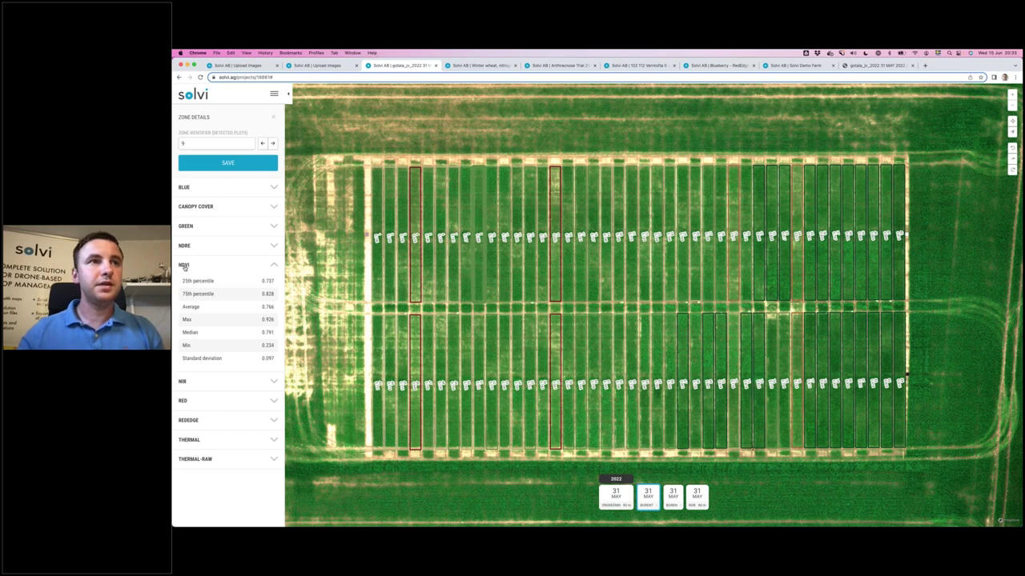
click(212, 246)
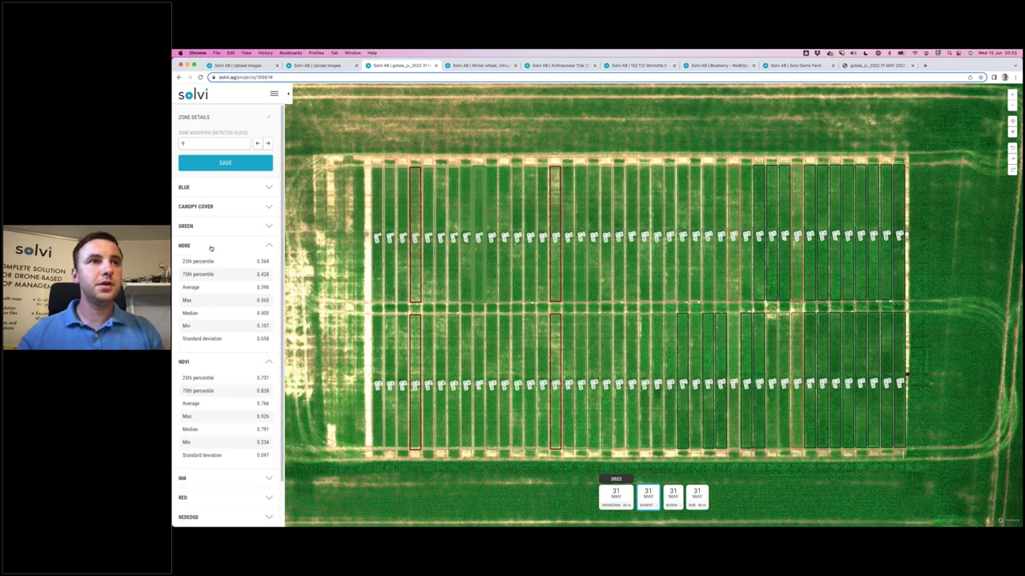
click(213, 246)
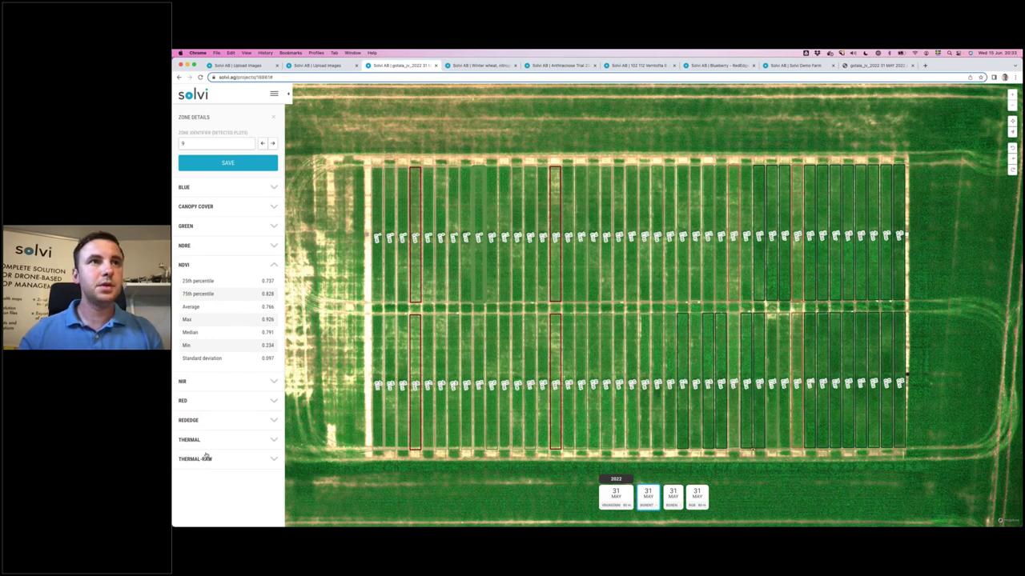
click(513, 263)
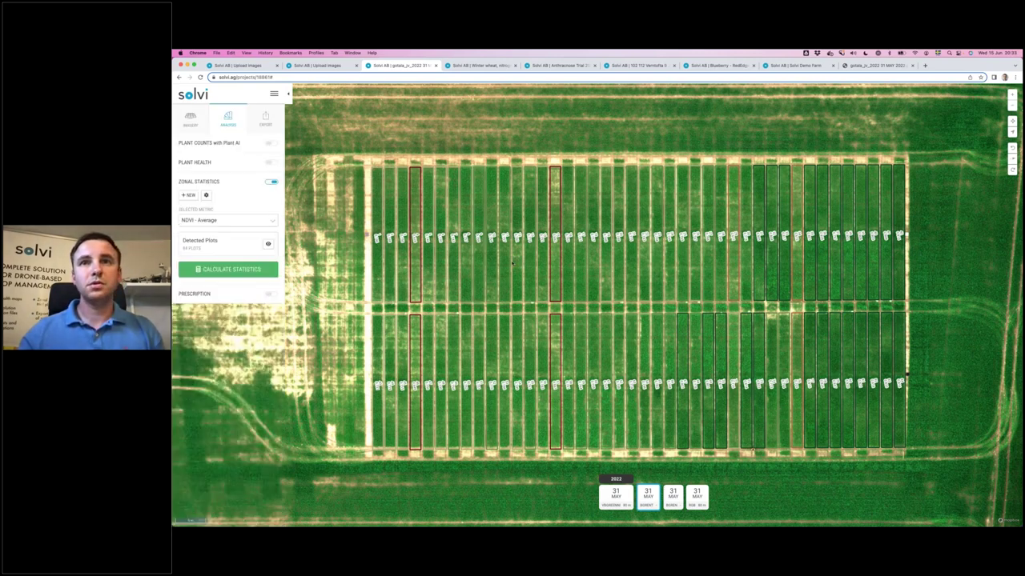
Turn off Transparent Zones in the zonal statistics settings to fill the trial plots with colour.
scroll(528, 267, down, 5)
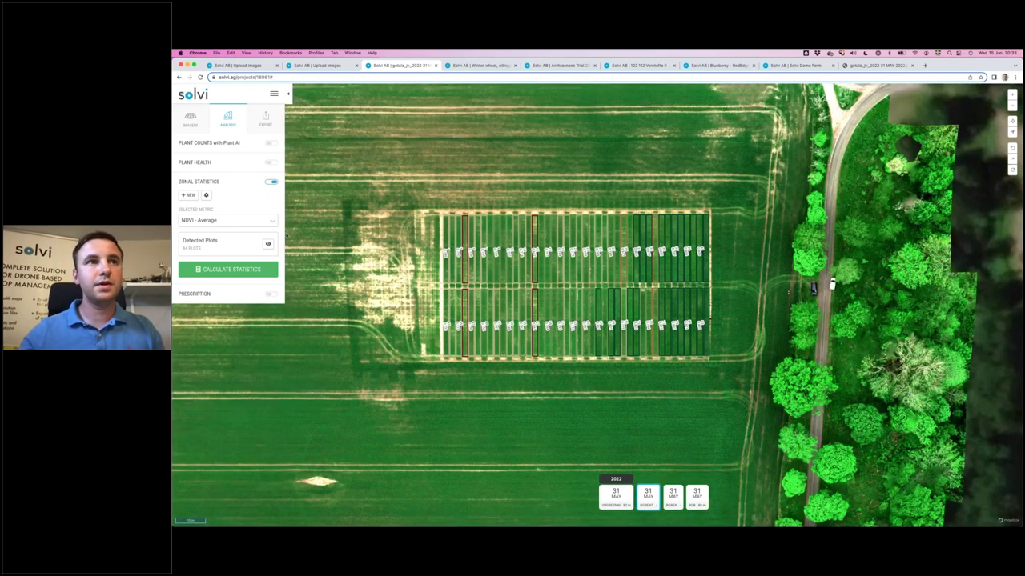
click(205, 194)
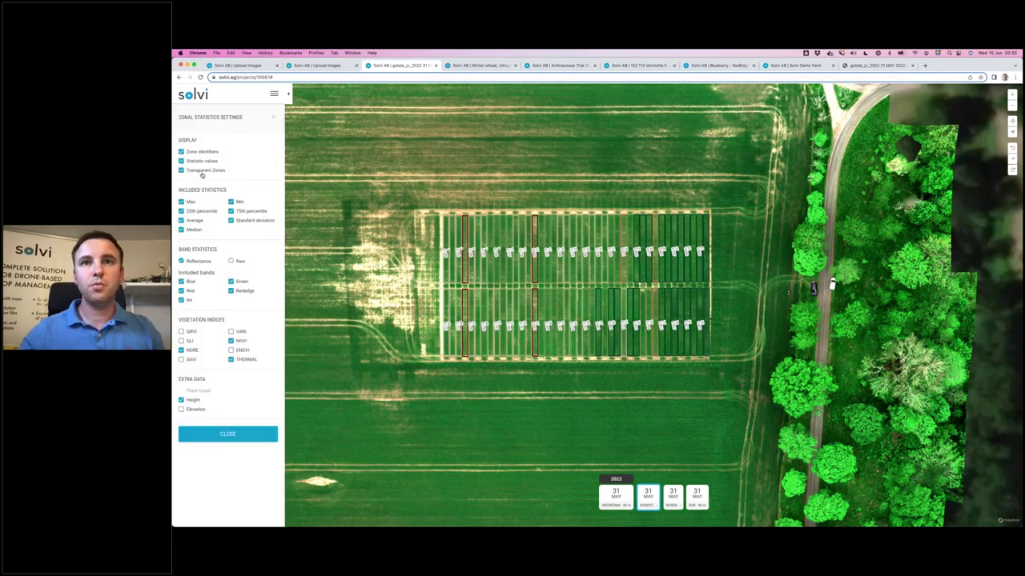
click(202, 171)
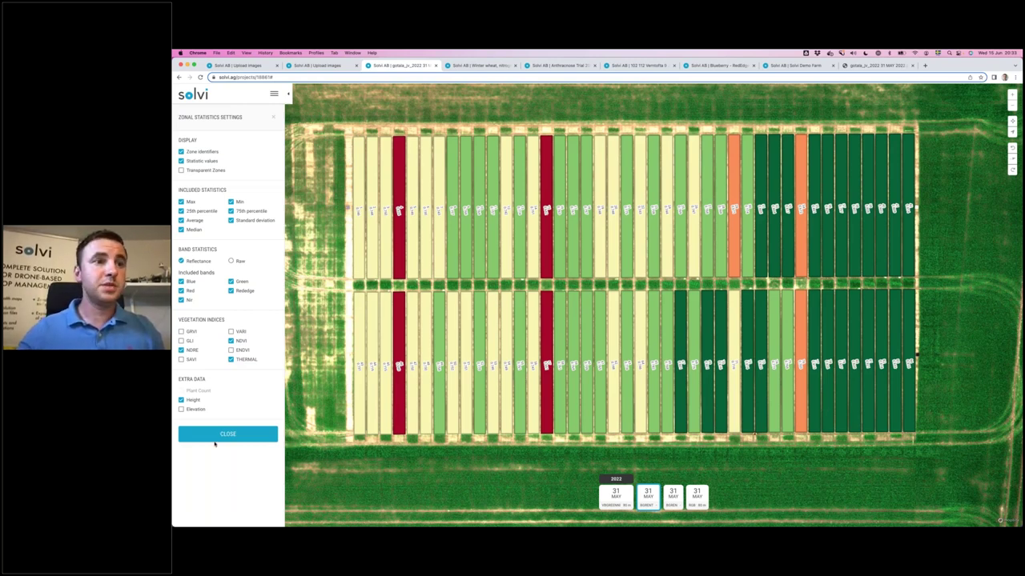
Close the zonal statistics settings and colour the detected plots by the THERMAL - Average metric.
click(214, 437)
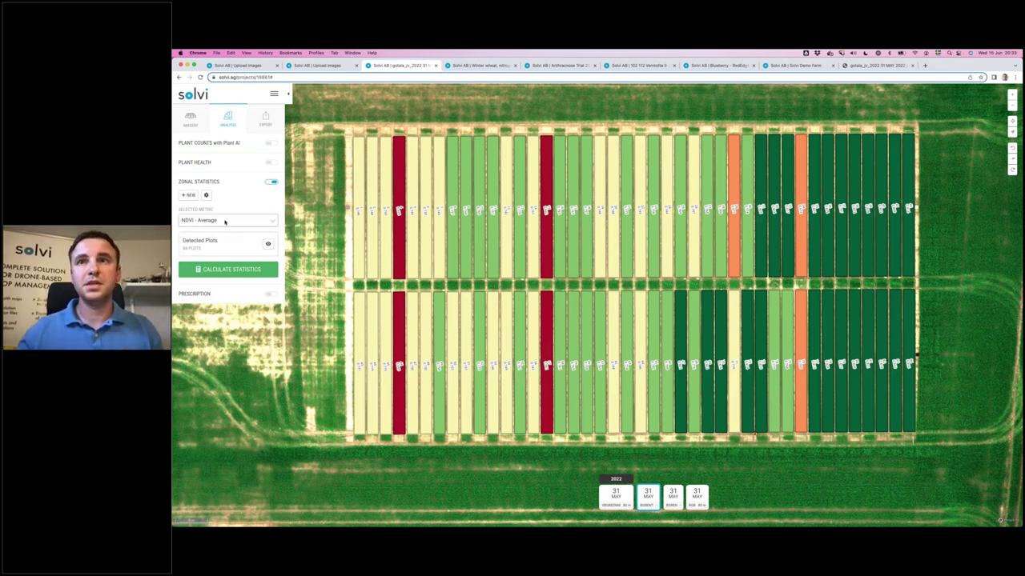
click(202, 223)
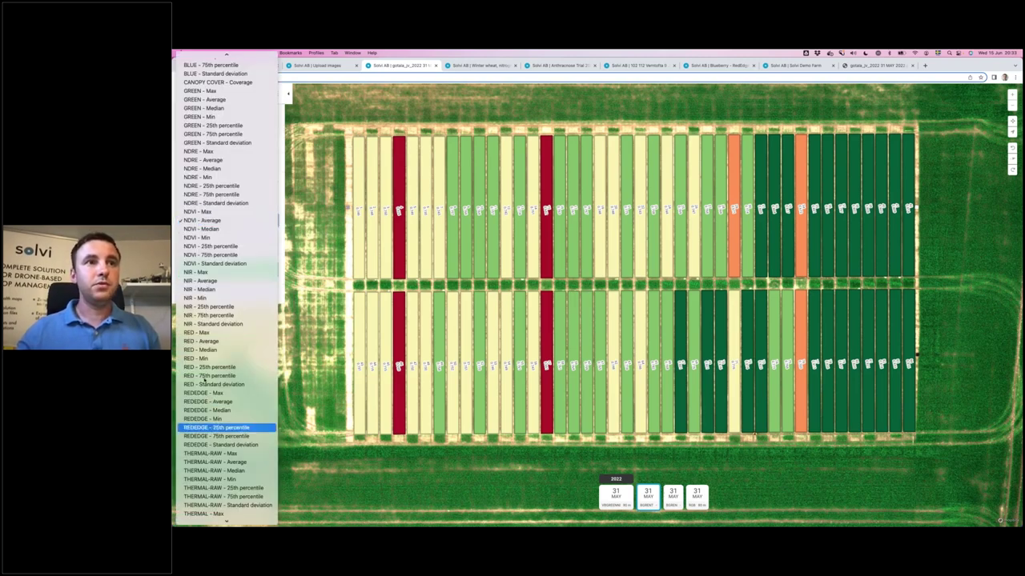
scroll(211, 454, down, 1)
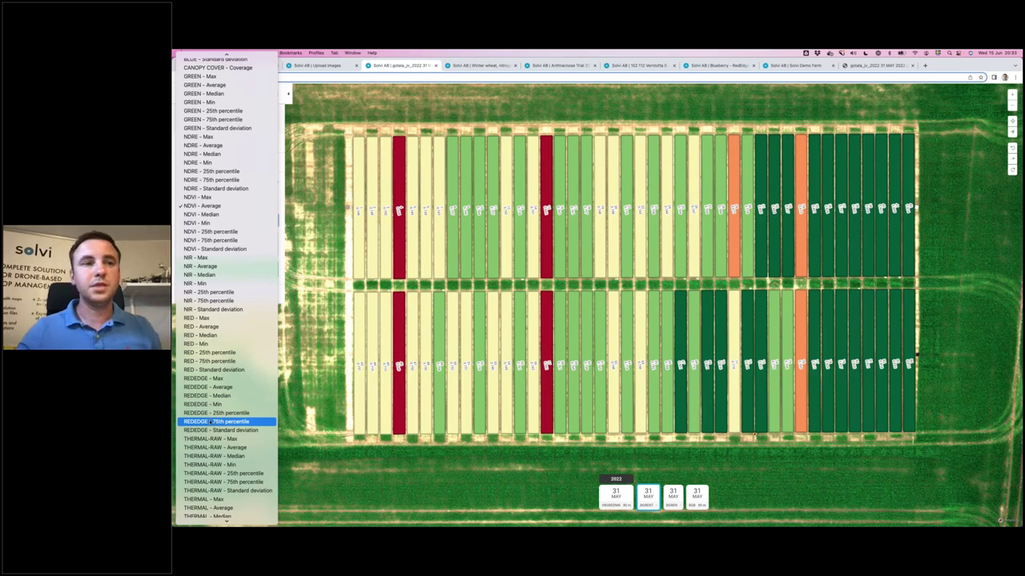
scroll(214, 415, down, 1)
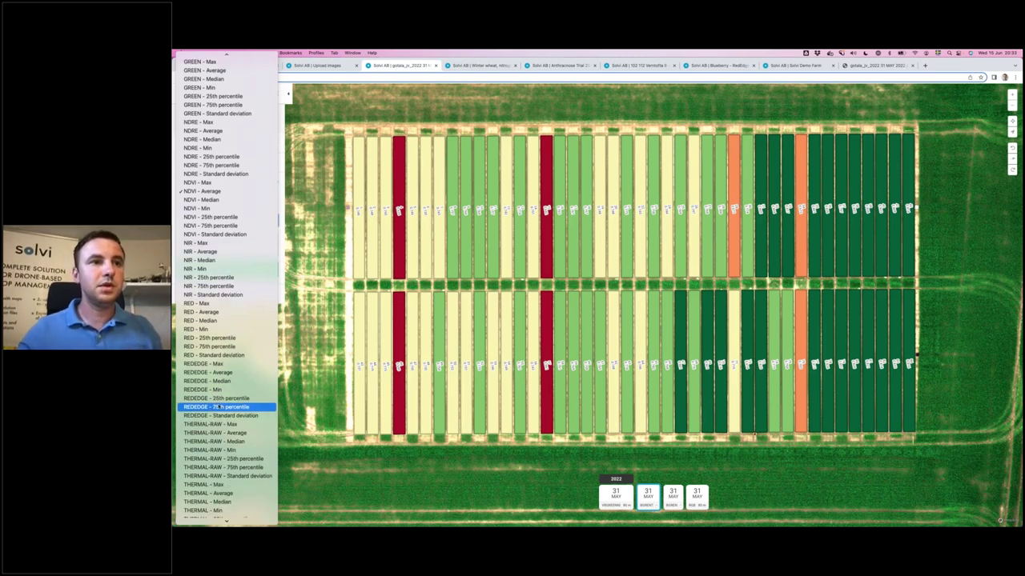
scroll(218, 406, down, 1)
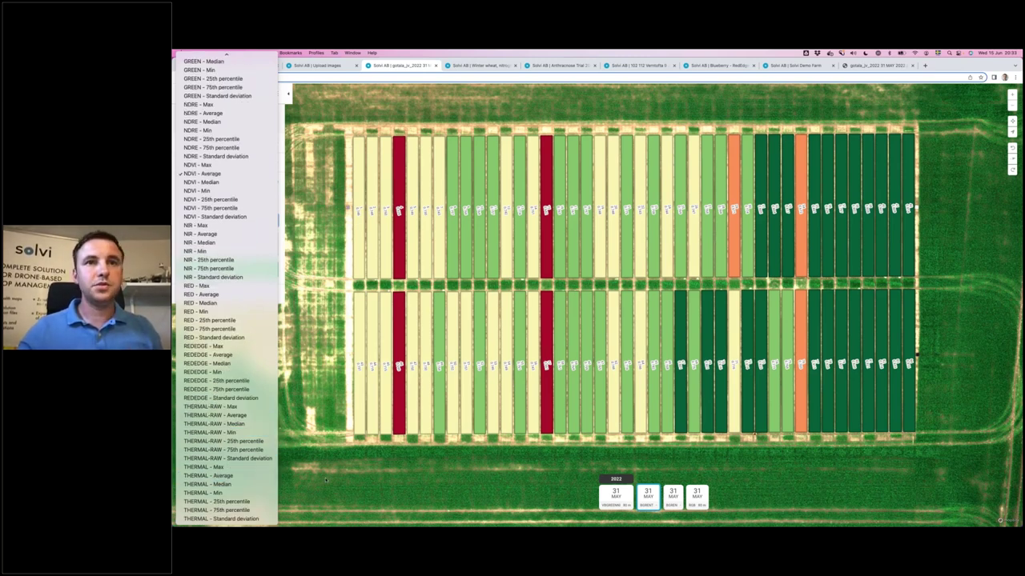
click(212, 476)
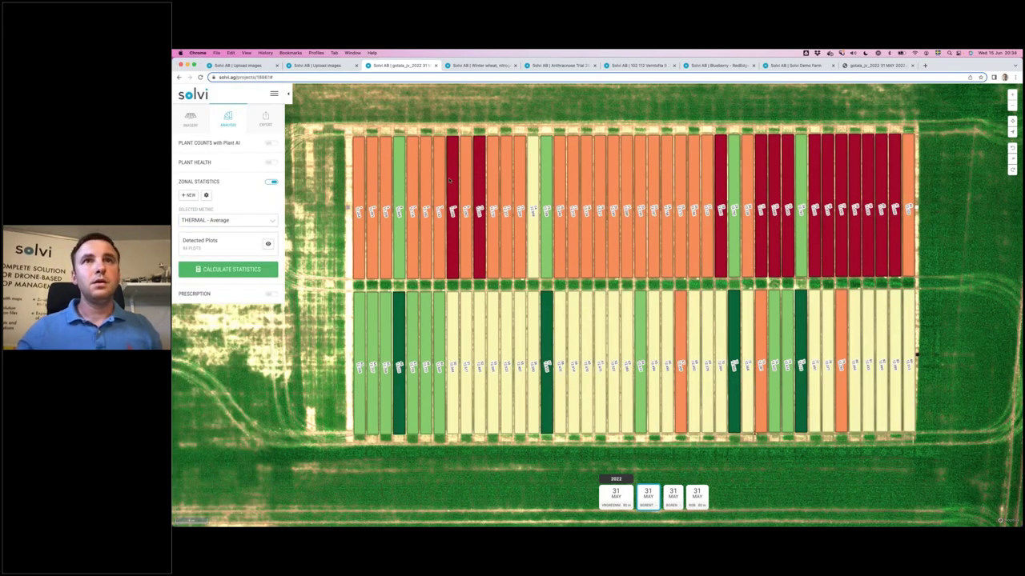
Switch to the Anthracnose Trial project and classify its counted plants by diameter instead of plant health.
click(561, 66)
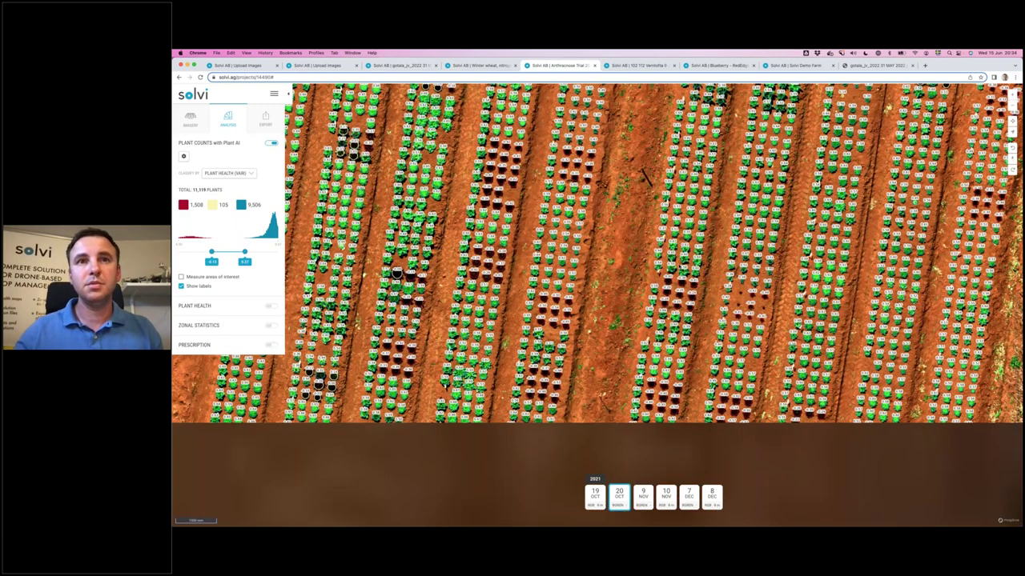
scroll(549, 439, up, 3)
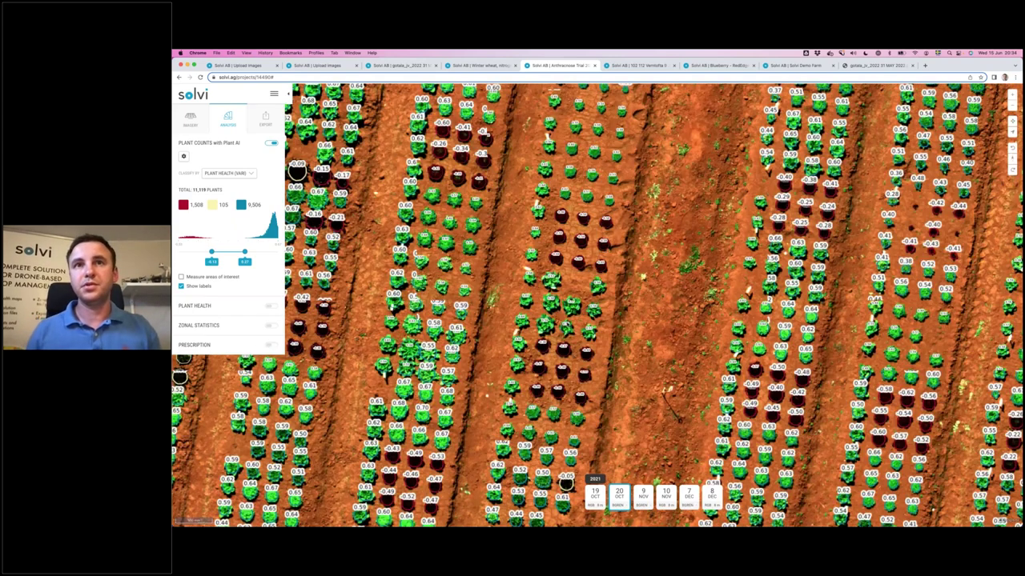
scroll(606, 286, up, 2)
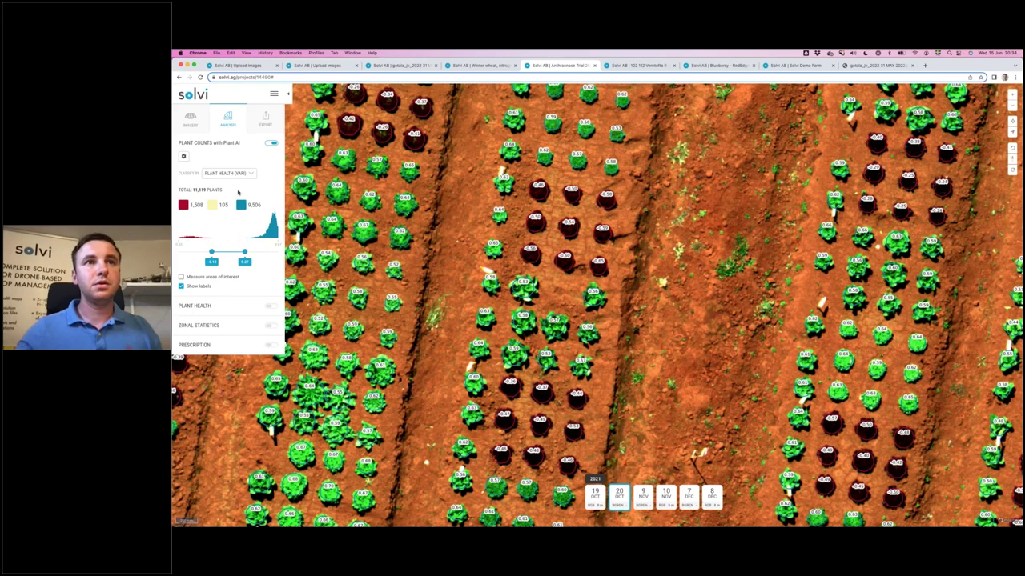
click(238, 173)
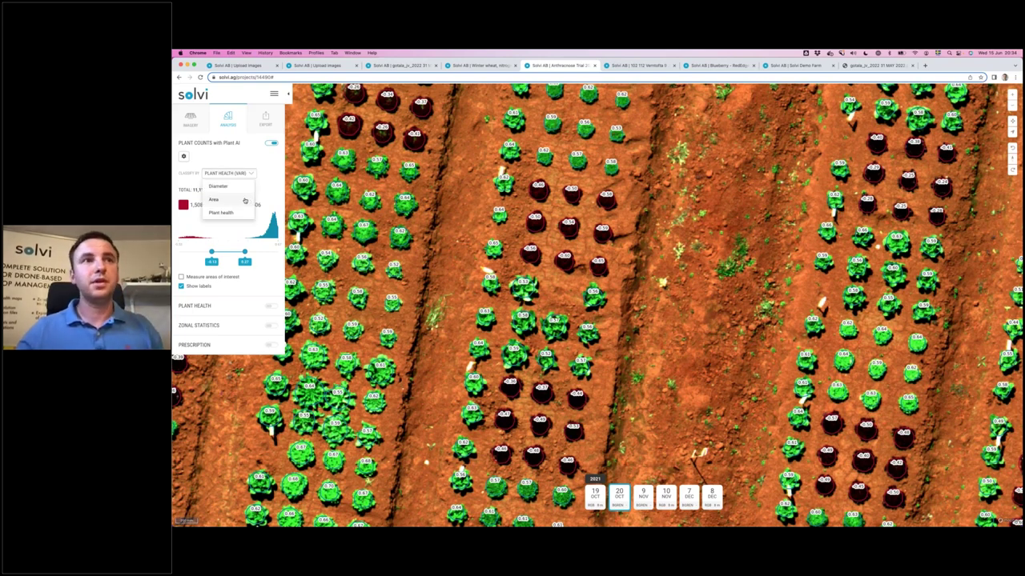
click(222, 186)
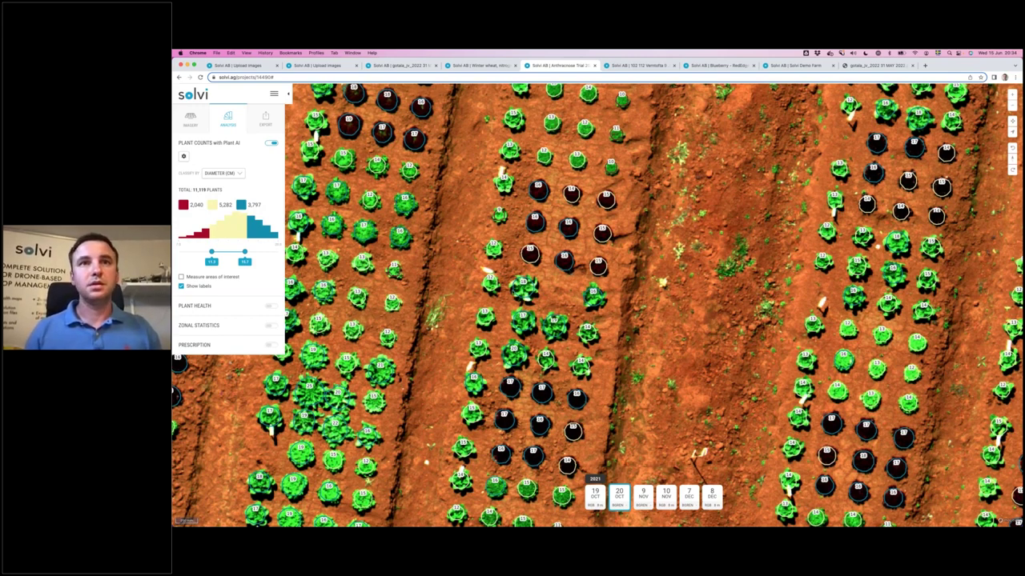
Turn on zonal statistics for the Anthracnose Trial and colour the plots by PLANT COUNTS - Average Diameter cm.
click(270, 326)
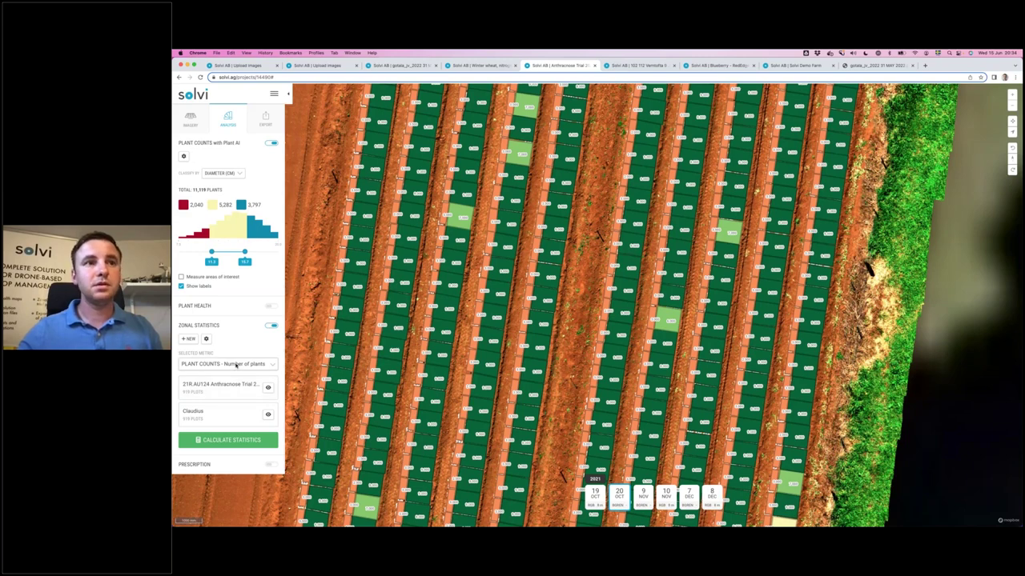
click(236, 365)
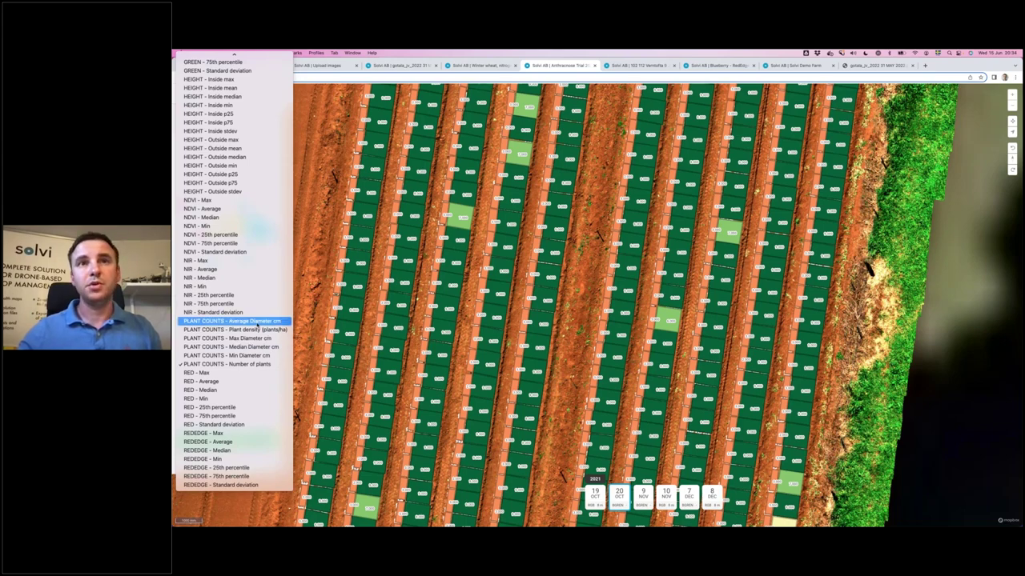
click(232, 321)
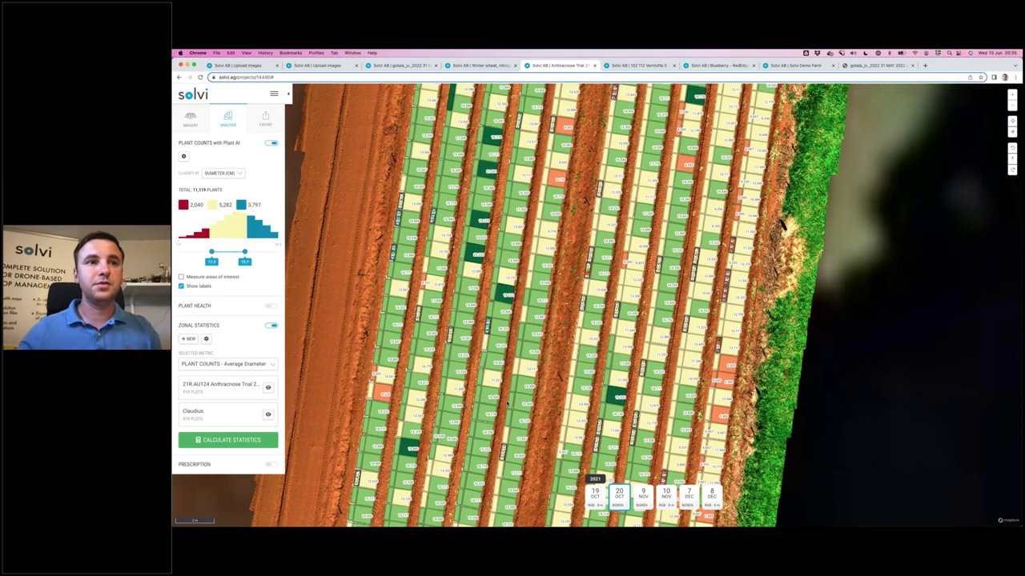
scroll(507, 404, down, 3)
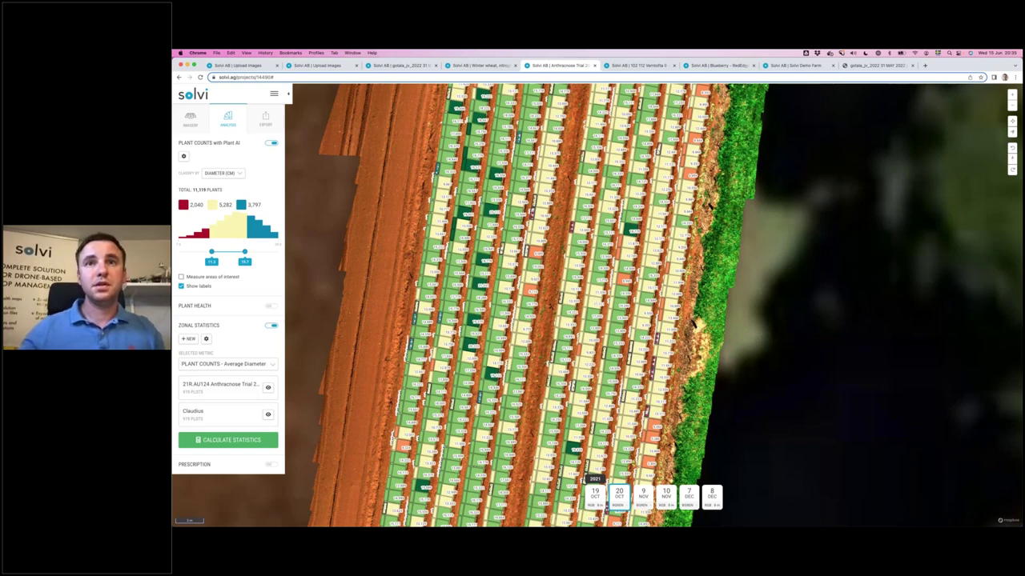
Switch to the 102 112 trial project and examine the canopy cover across its plots.
key(ctrl+Tab)
drag(670, 279, 632, 304)
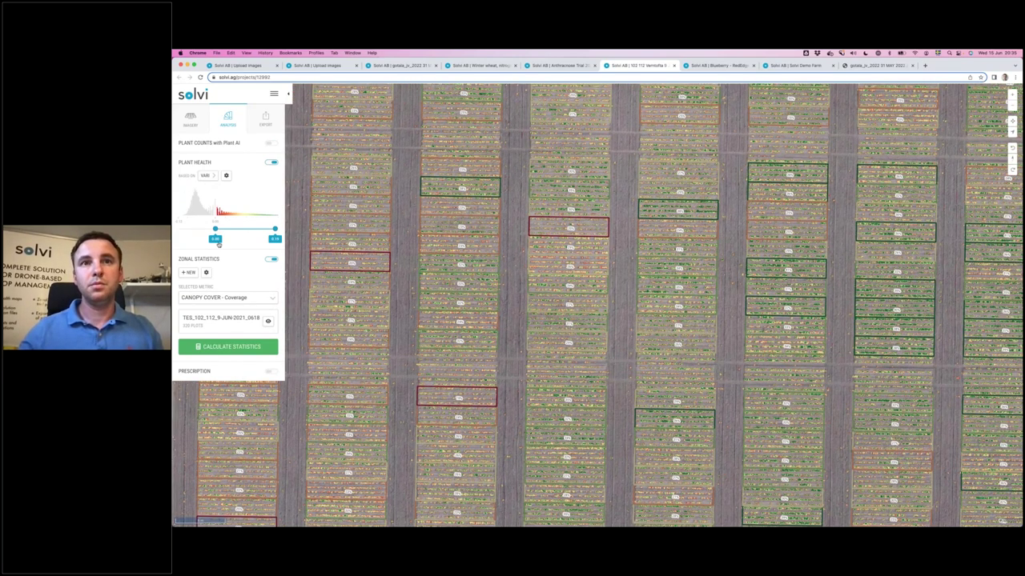
scroll(496, 279, up, 3)
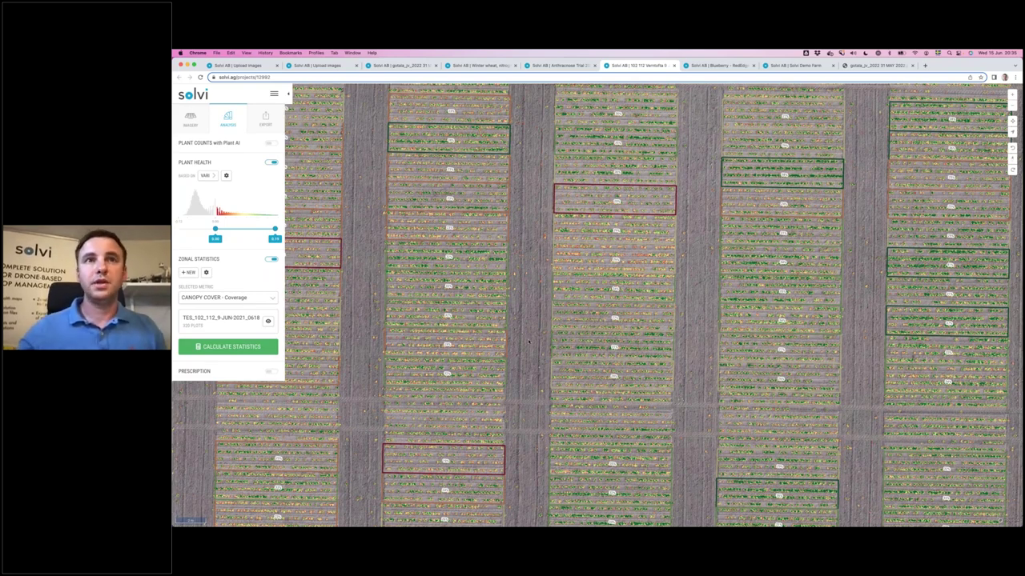
scroll(529, 342, down, 2)
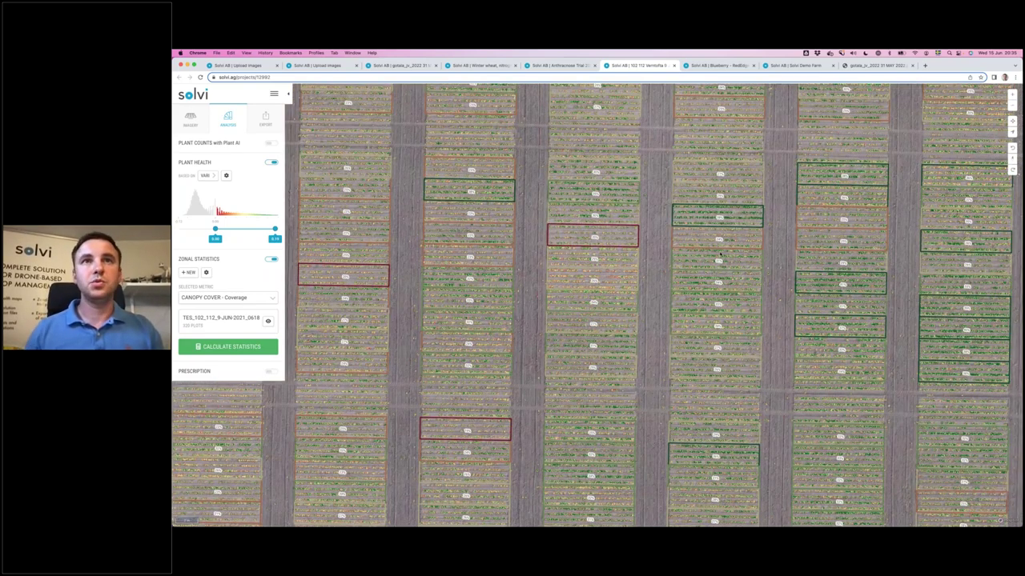
scroll(719, 253, down, 2)
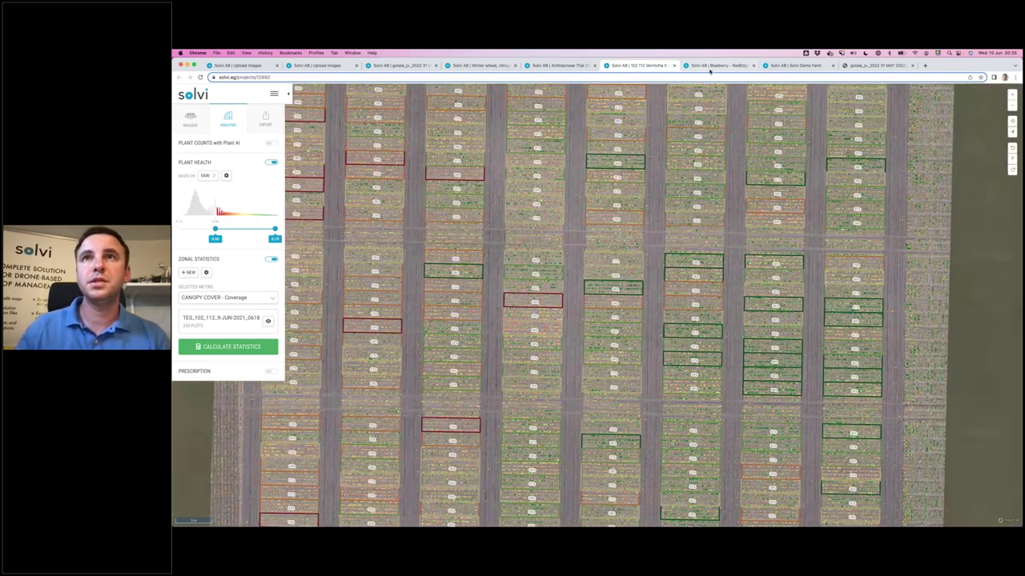
Open the Blueberry project and examine the individual plant outlines and diameter labels along the rows.
click(711, 66)
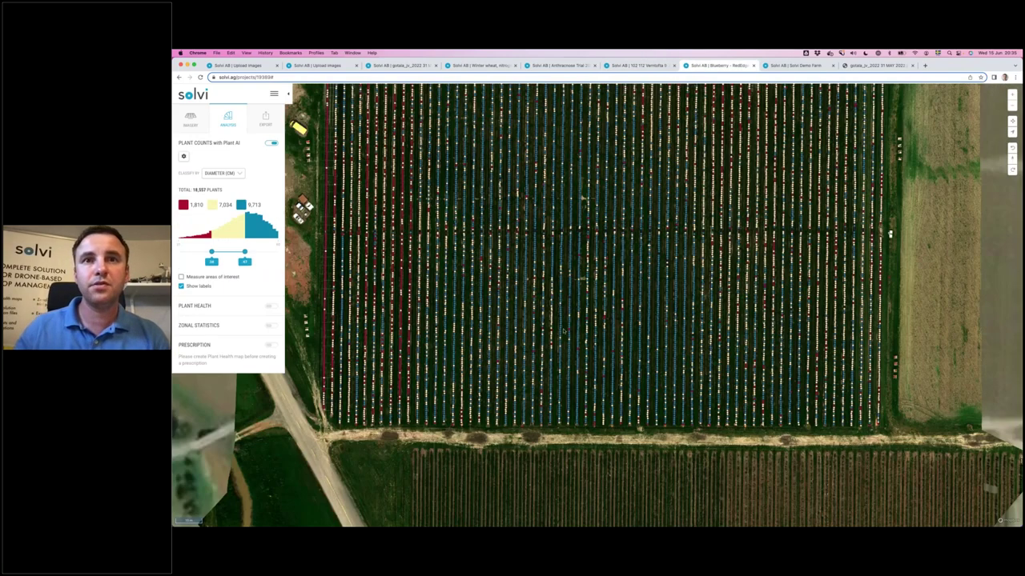
scroll(562, 329, up, 5)
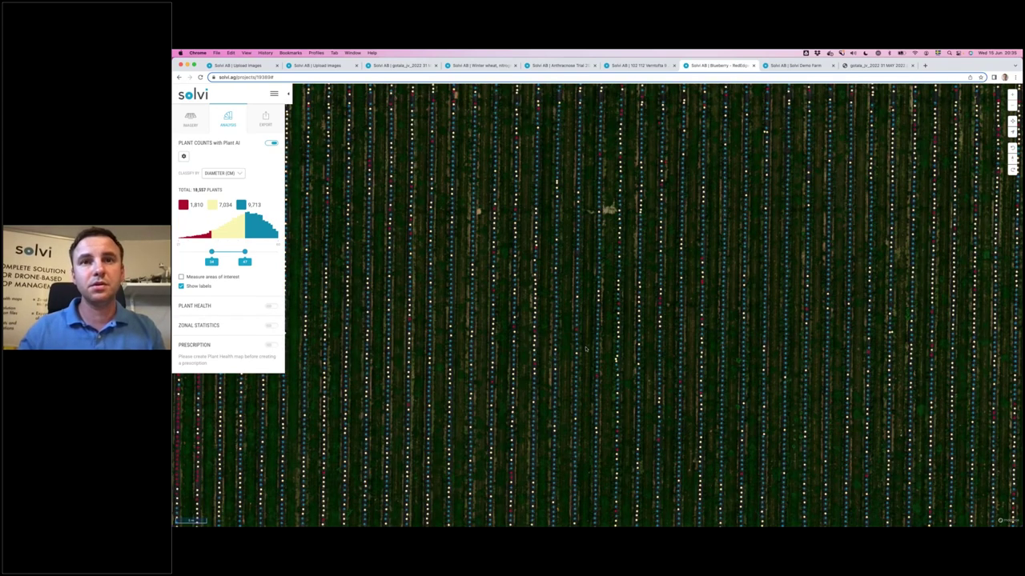
scroll(625, 356, up, 5)
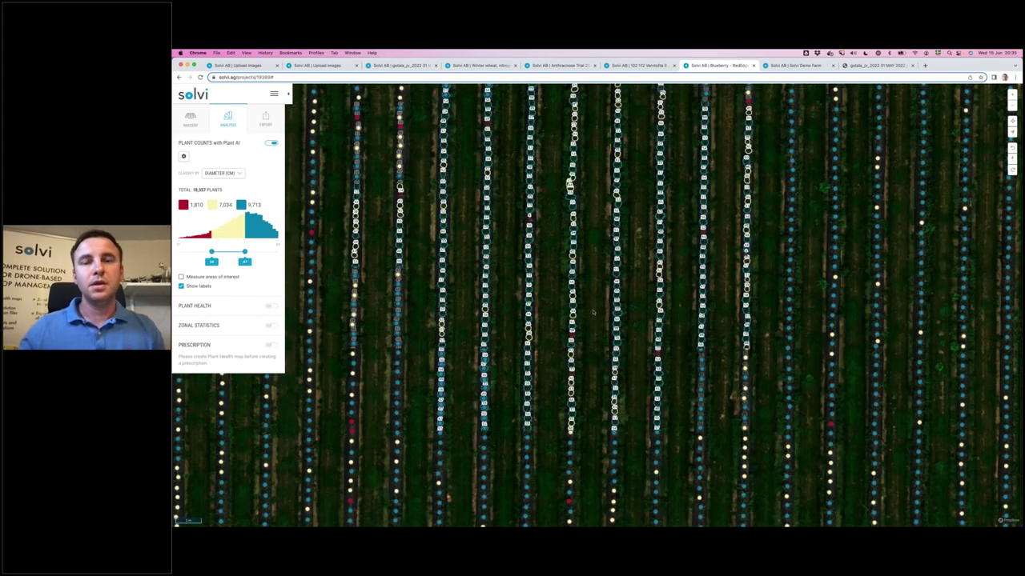
scroll(560, 353, up, 3)
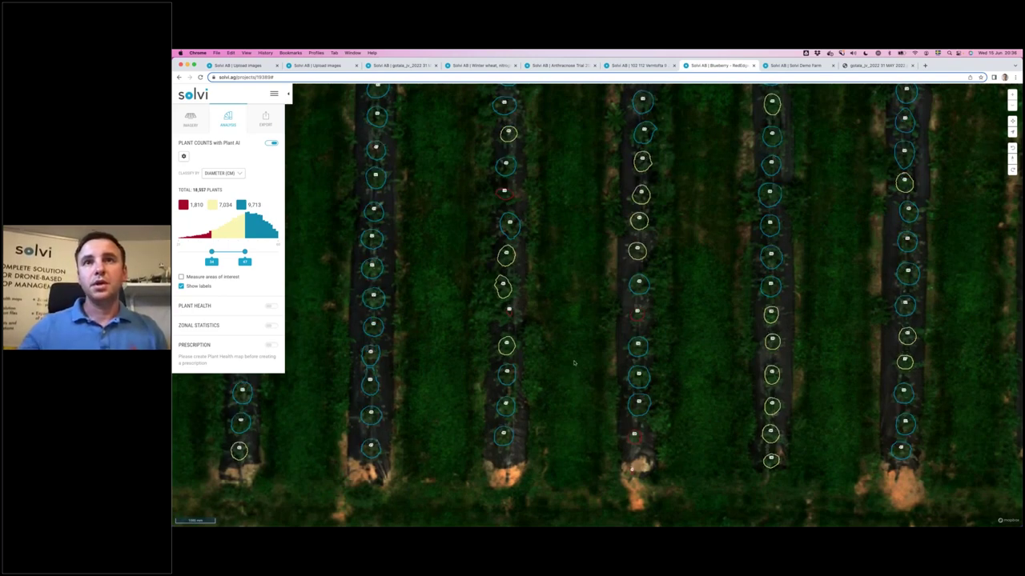
drag(589, 135, 738, 285)
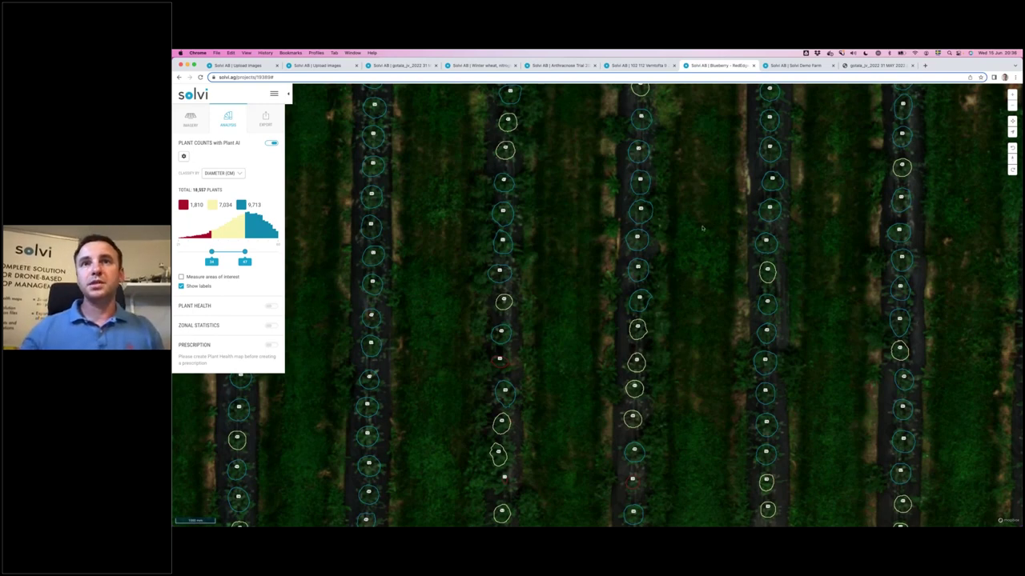
drag(702, 228, 606, 391)
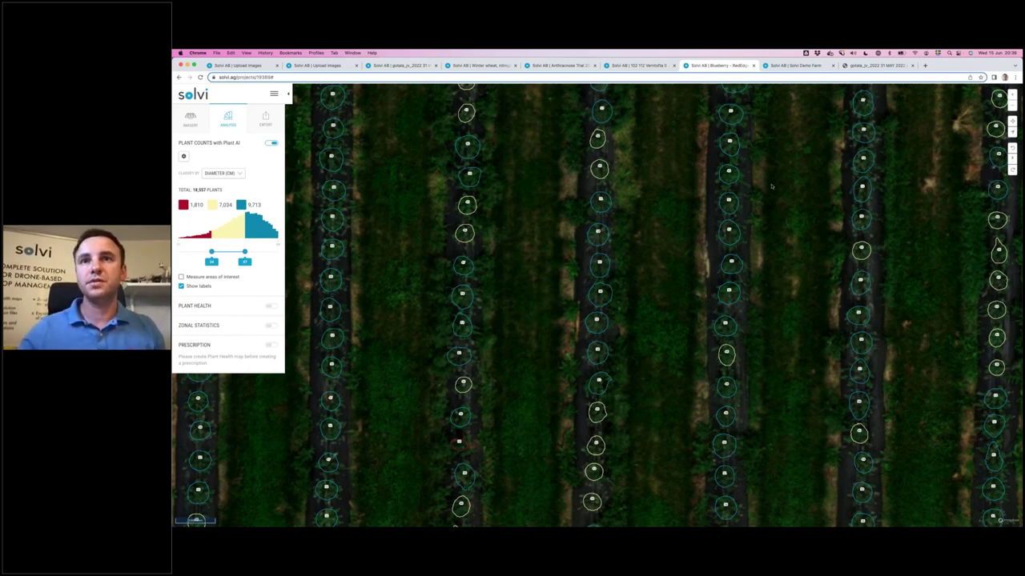
drag(771, 186, 673, 253)
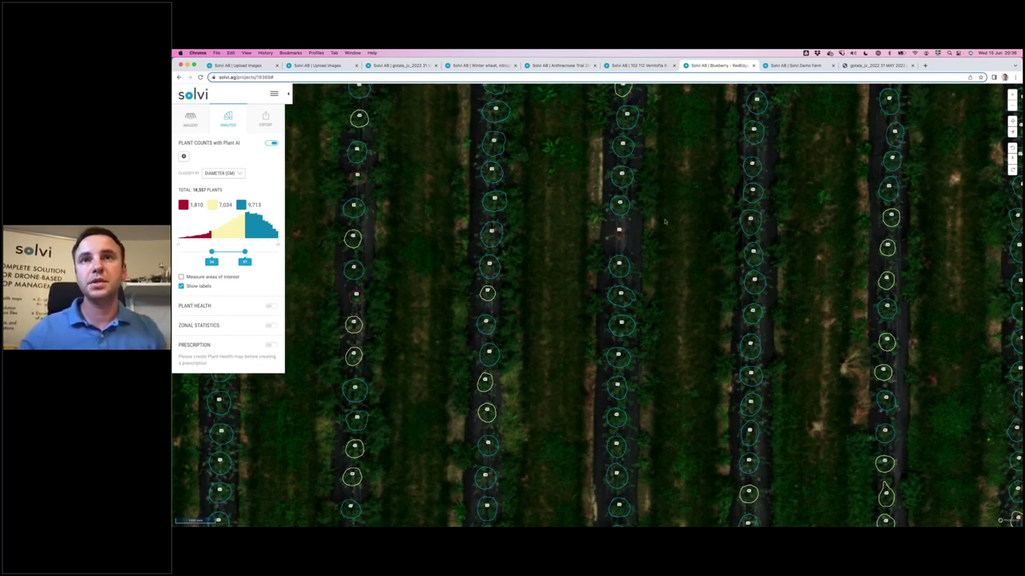
scroll(664, 222, down, 6)
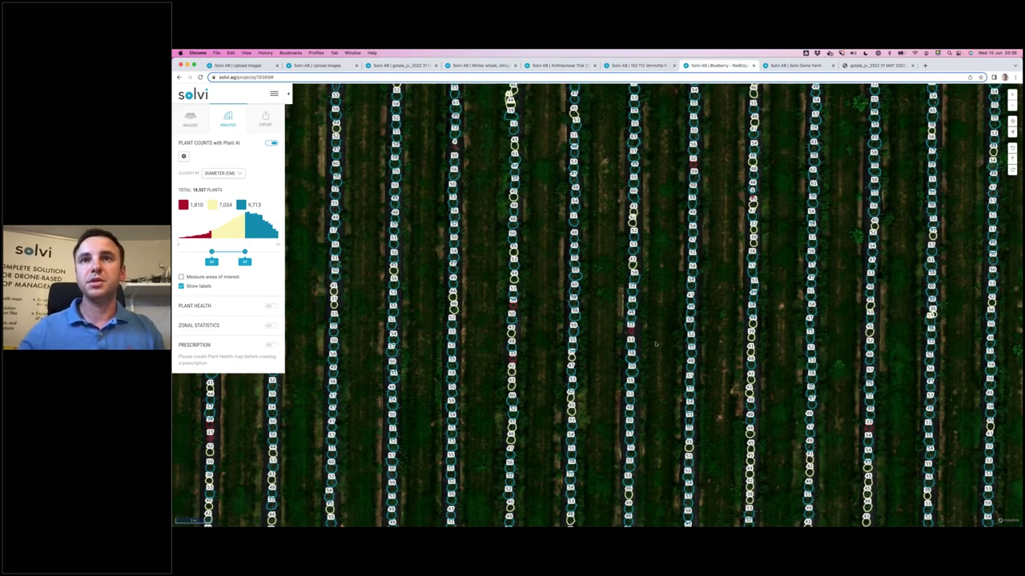
drag(651, 324, 650, 318)
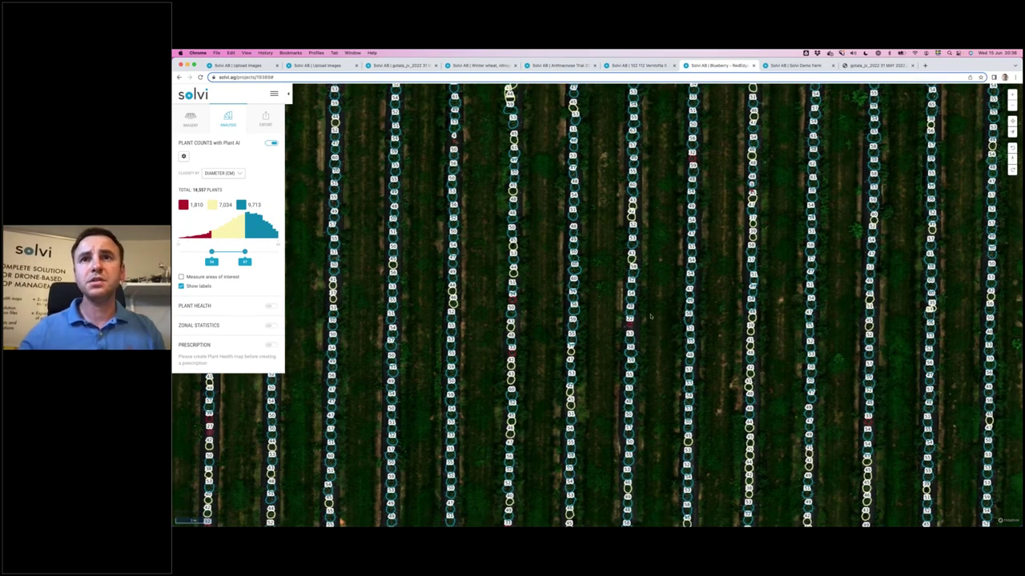
scroll(650, 318, down, 3)
scroll(582, 324, down, 2)
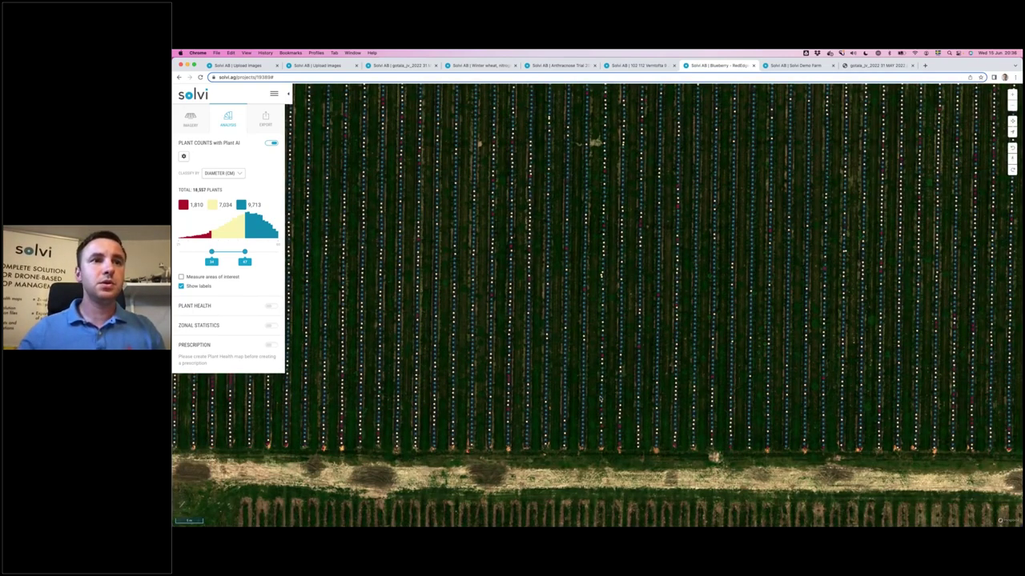
Turn on zonal statistics for the Blueberry project and view the median plant diameter across the generated plots.
click(272, 326)
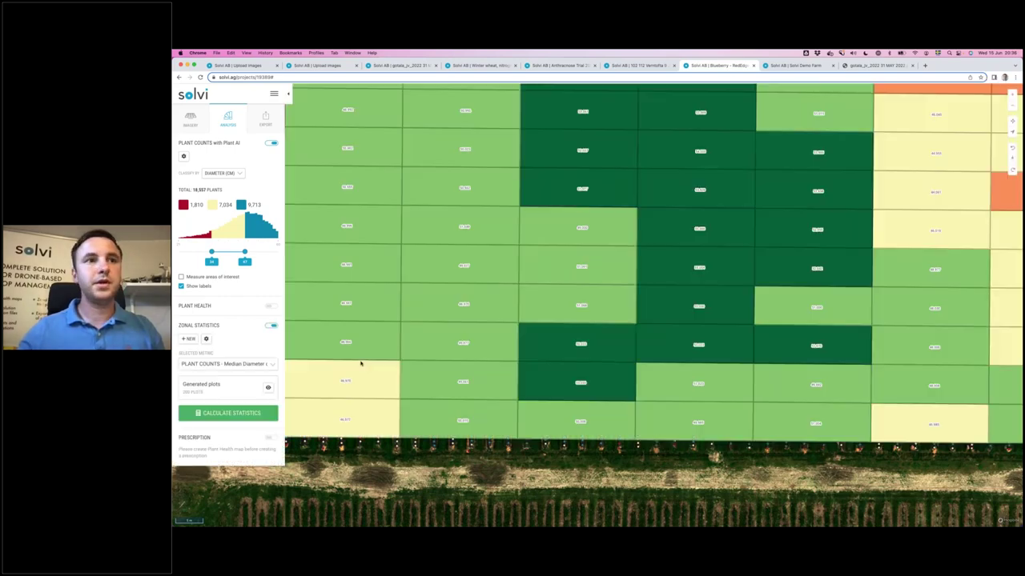
scroll(462, 360, down, 3)
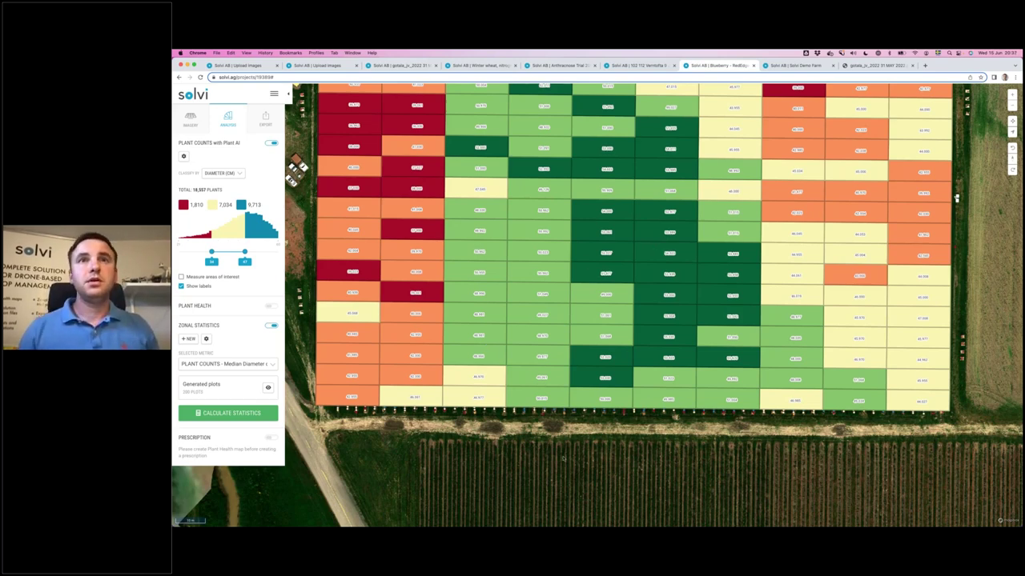
drag(608, 450, 558, 459)
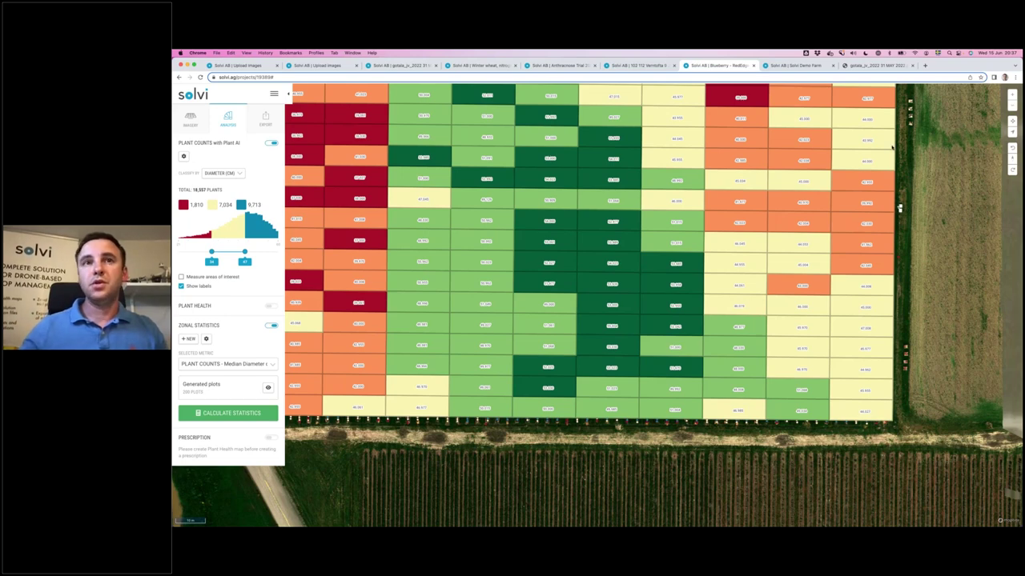
Review the exported zonal statistics of the gotala_jv_2022 31 MAY 2022 trial in the PDF report and in the Numbers spreadsheet.
click(859, 67)
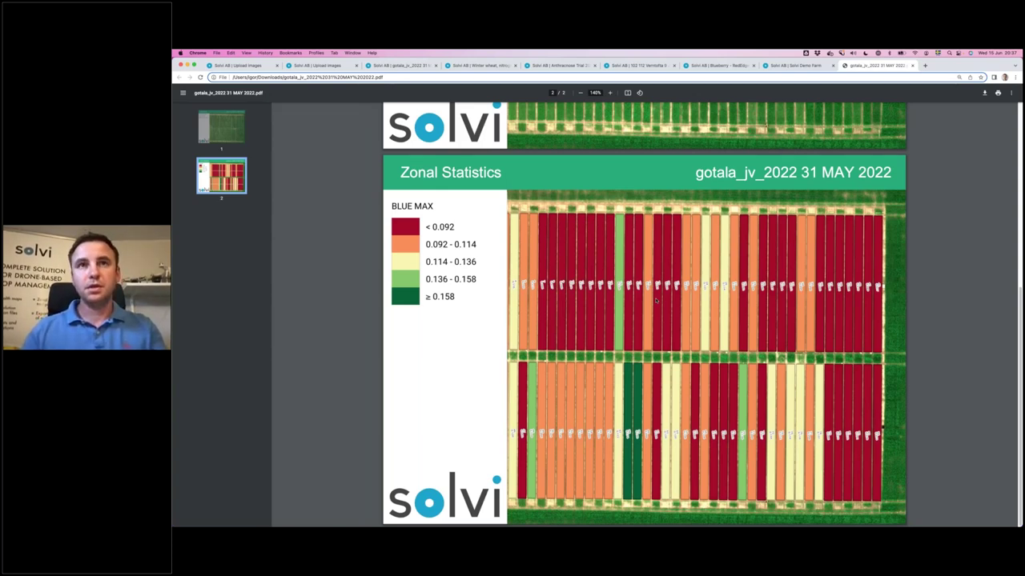
key(super+Tab)
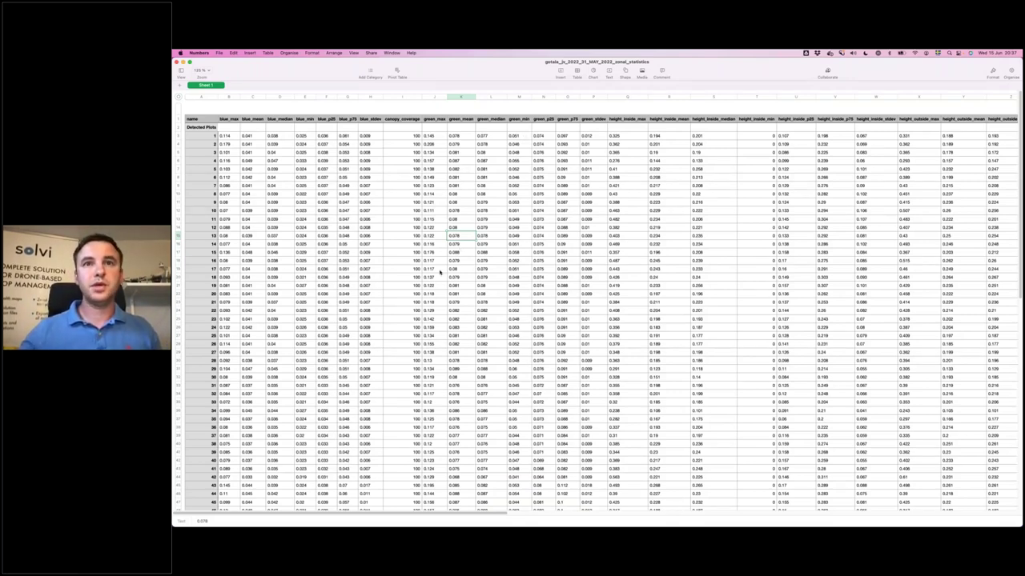
scroll(425, 272, down, 1)
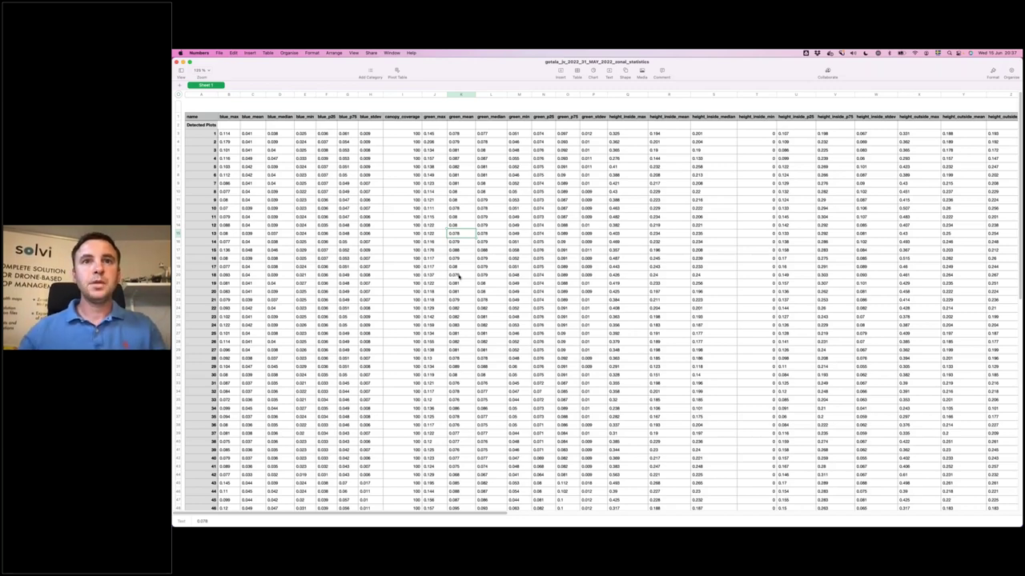
click(565, 293)
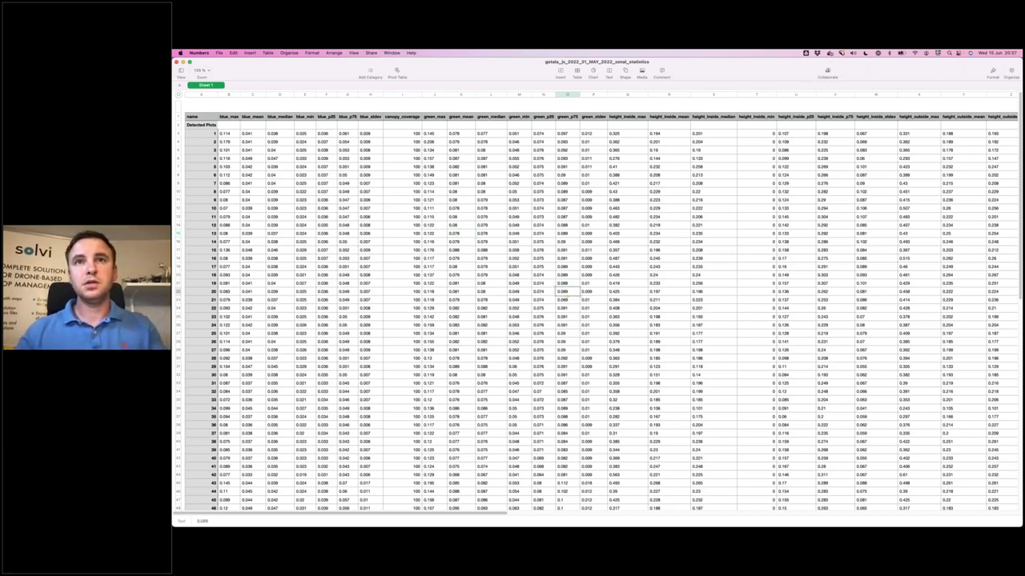
key(super+Tab)
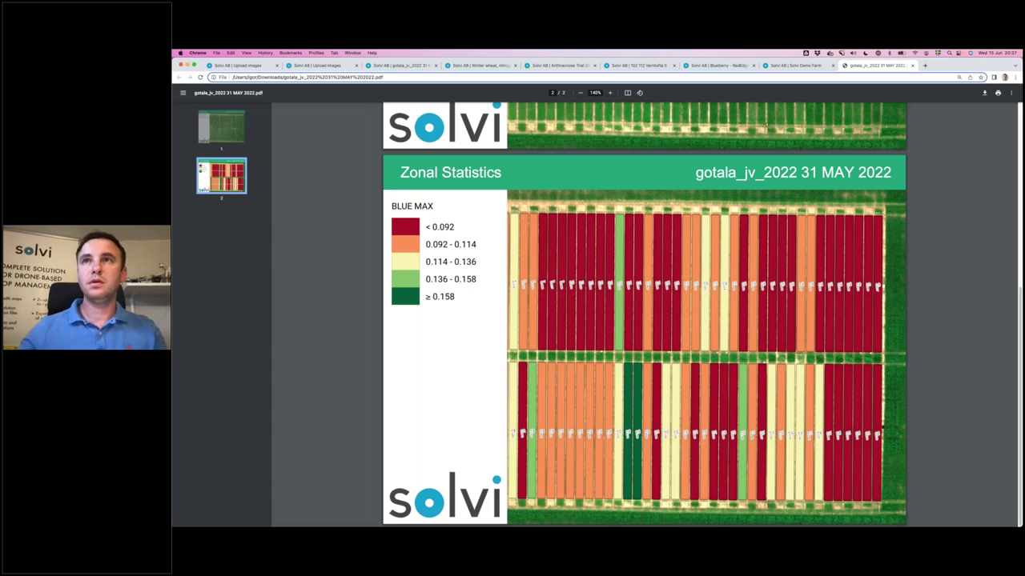
click(796, 65)
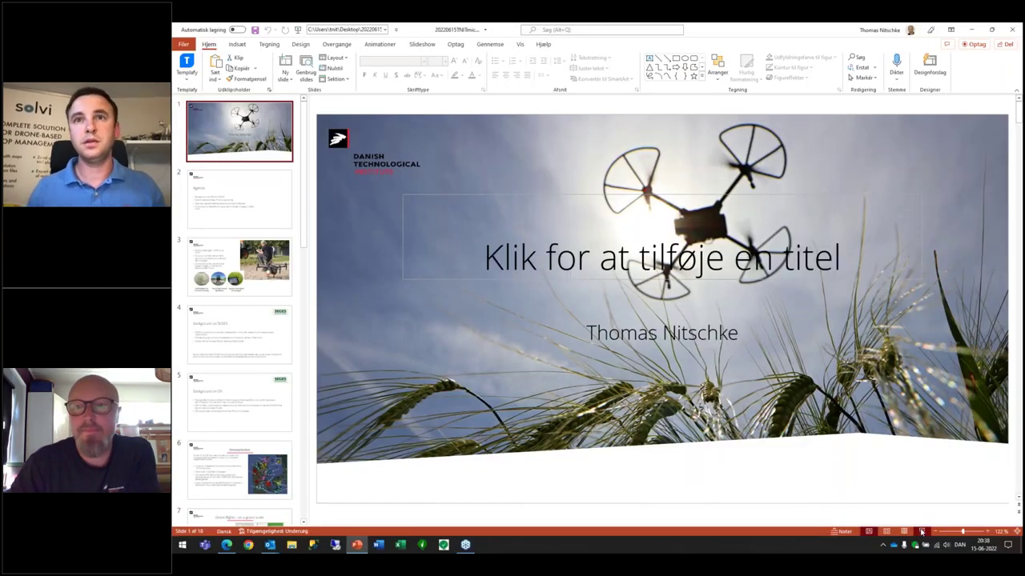
Start the slide show of the drone presentation in PowerPoint and advance to the Agenda slide.
click(922, 531)
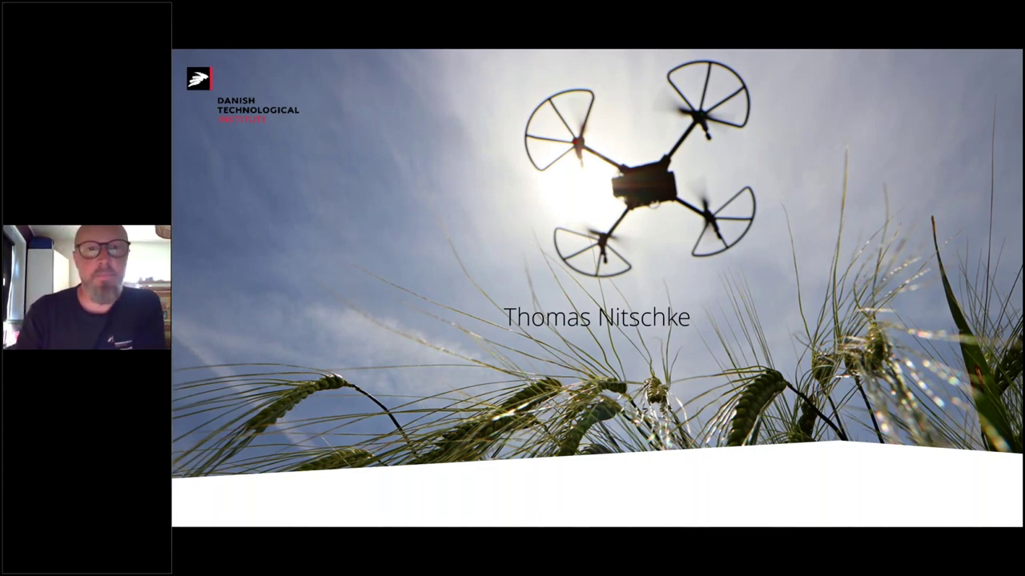
key(Right)
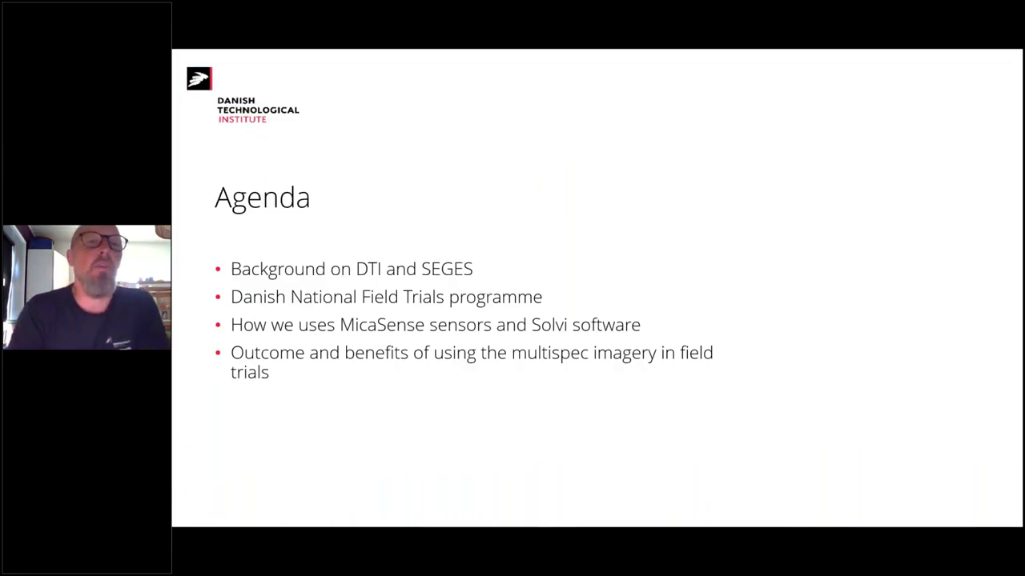